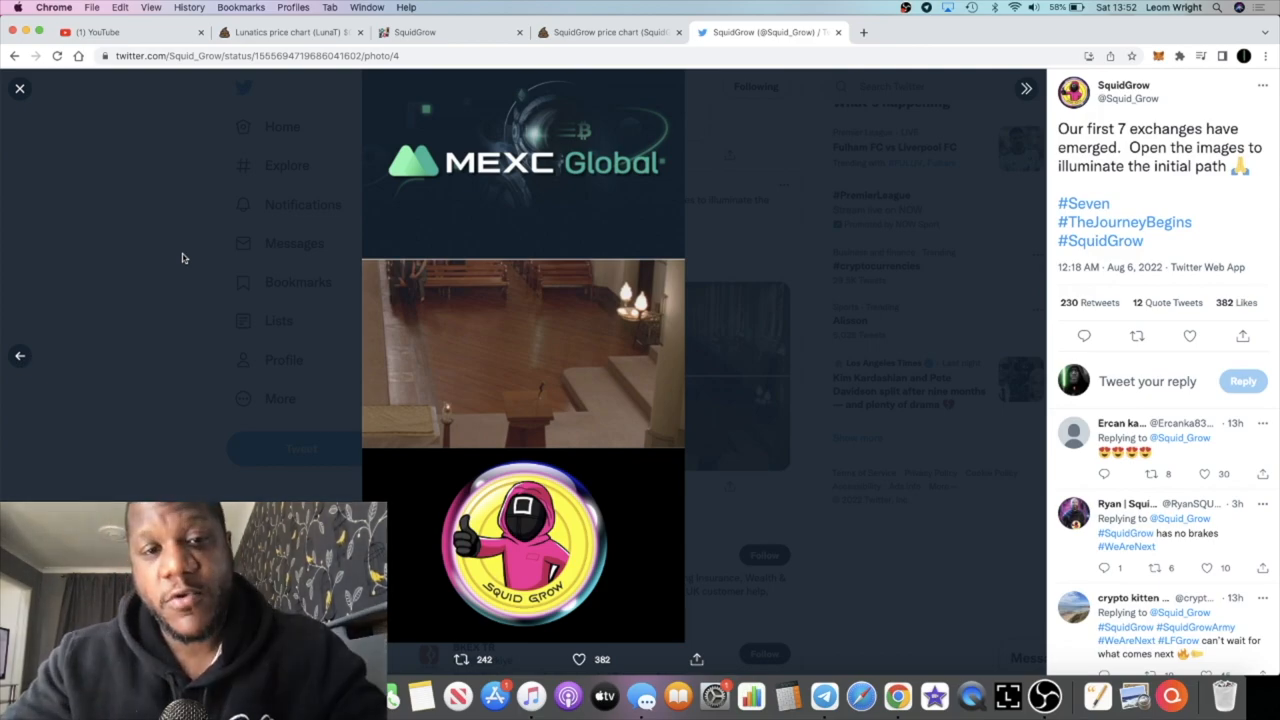
# Step: Step back through the exchange images past LBANK/BigONE and CoinTiger/Decoin to the first, BKEX and BitMart
pyautogui.click(20, 362)
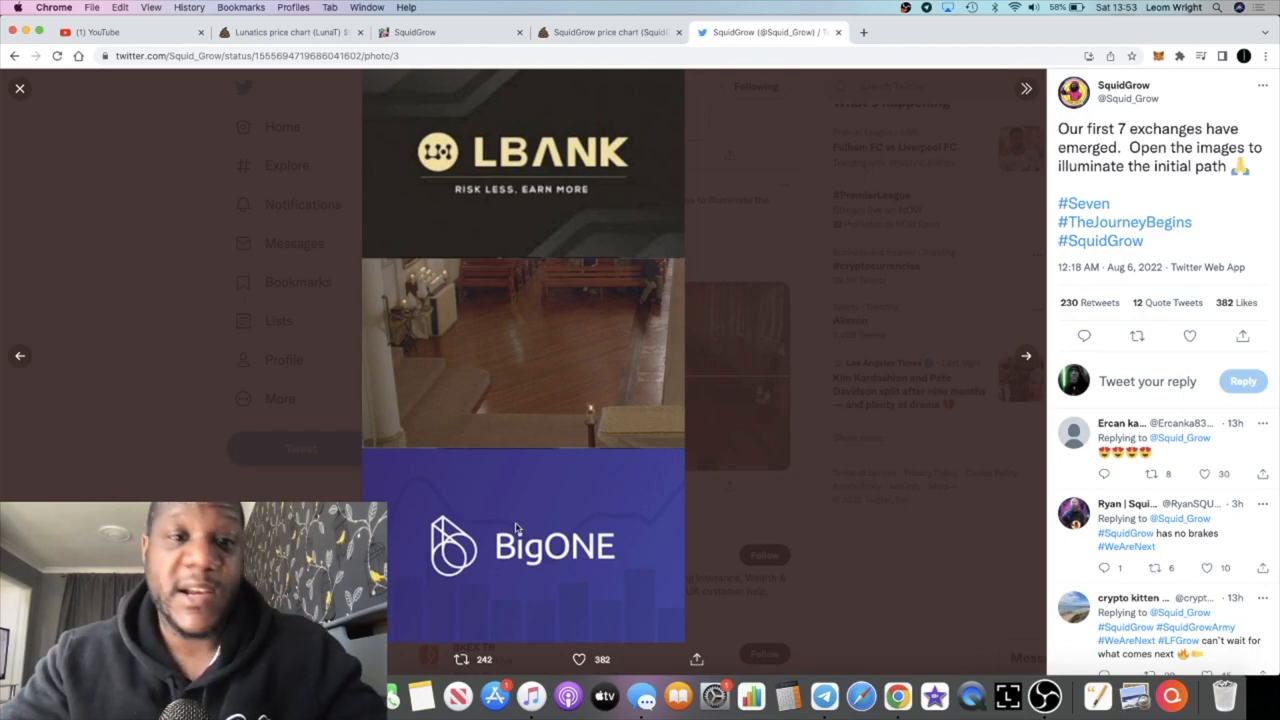
pyautogui.click(20, 356)
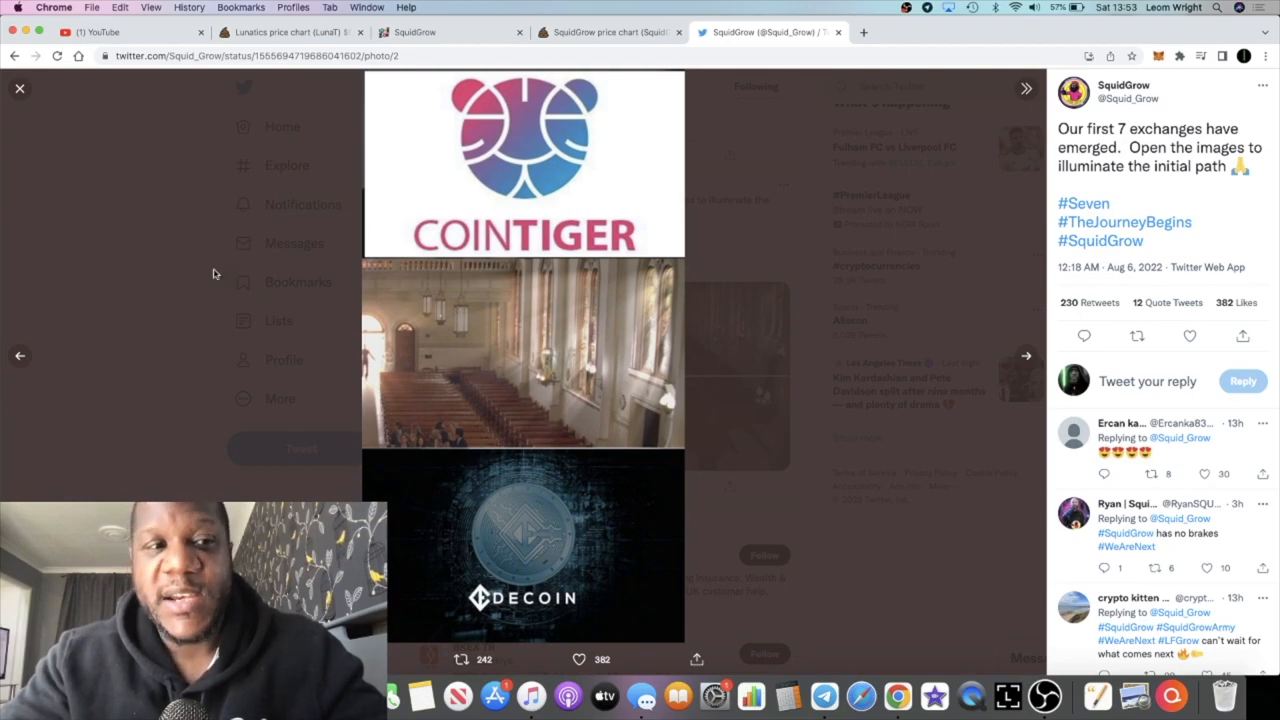
pyautogui.press('Left')
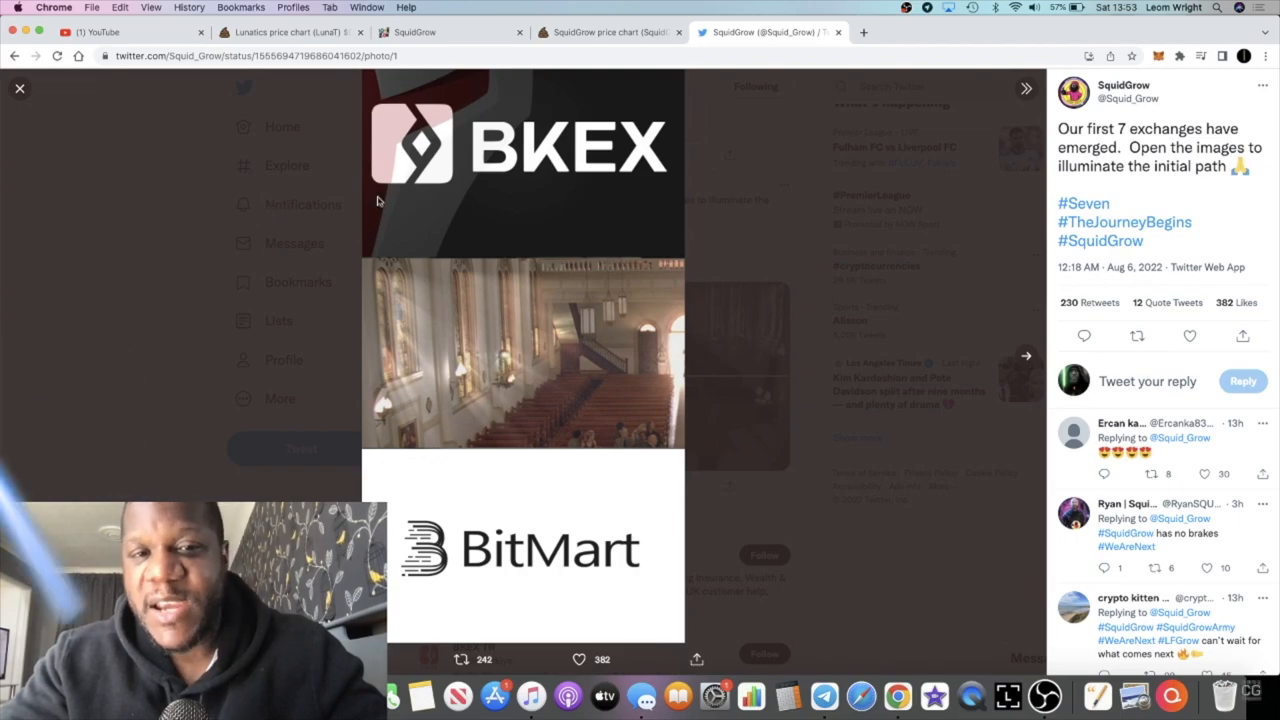
# Step: Leave the viewer and view Shibtoshi's retweeted BitMart approval email image full size
pyautogui.click(21, 91)
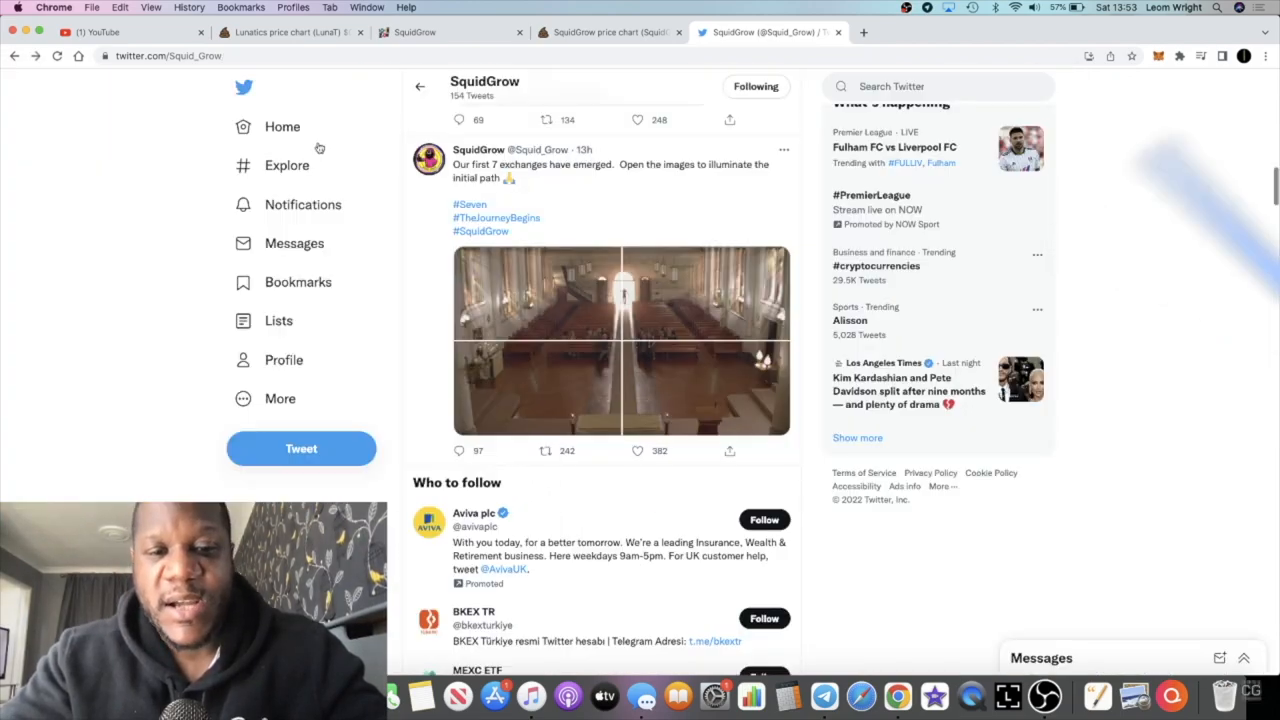
pyautogui.scroll(2, 638, 310)
pyautogui.scroll(3, 638, 310)
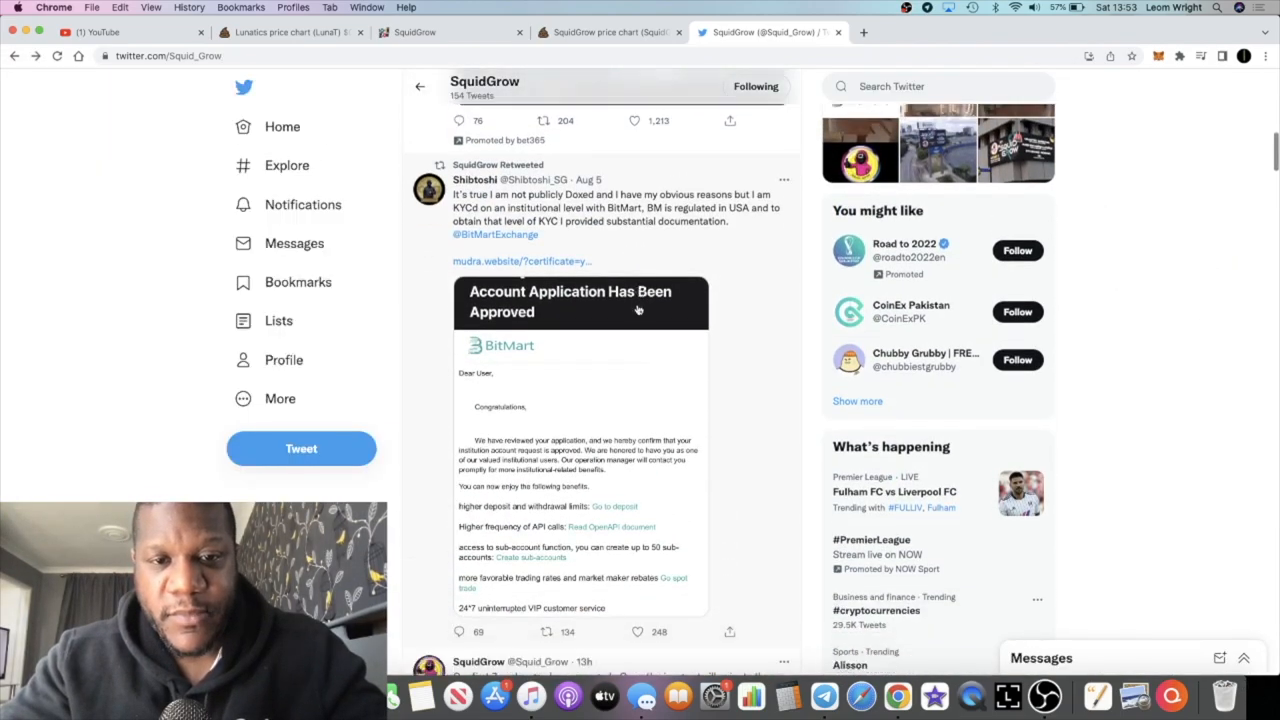
pyautogui.scroll(-3, 638, 310)
pyautogui.click(638, 310)
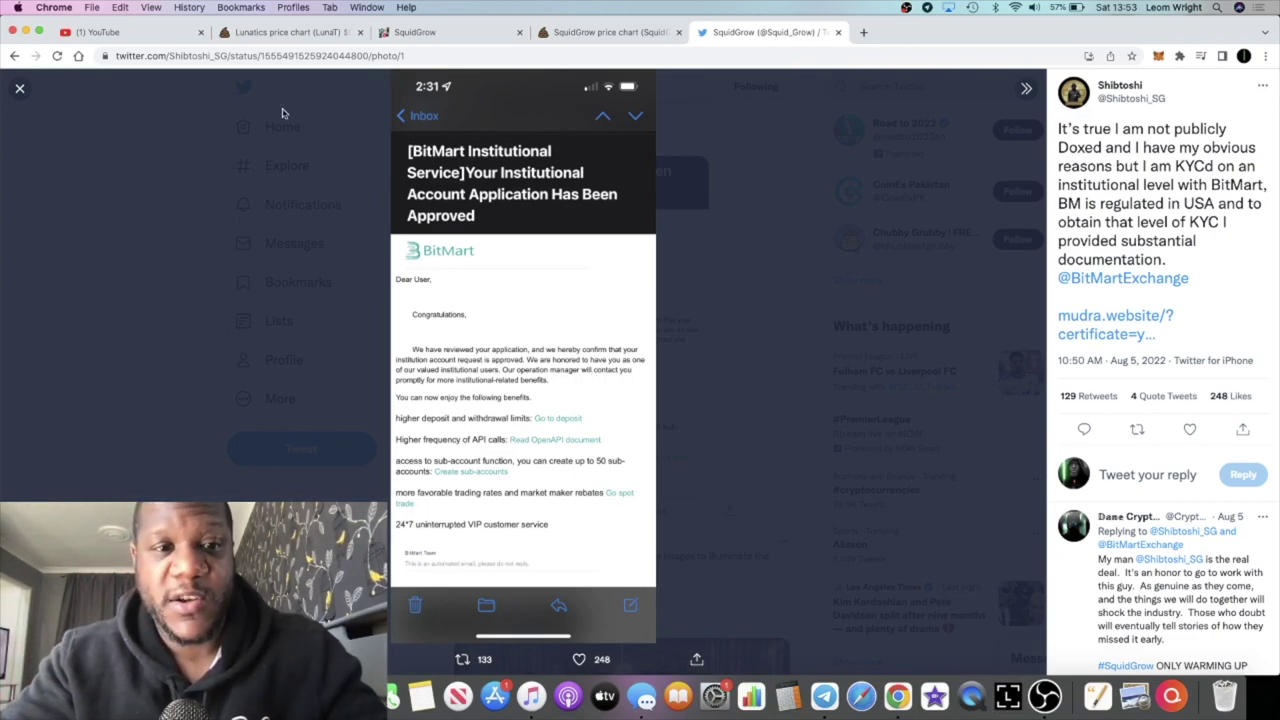
# Step: Close the approval image and return to the profile header with the BigONE coming-soon retweet
pyautogui.click(20, 91)
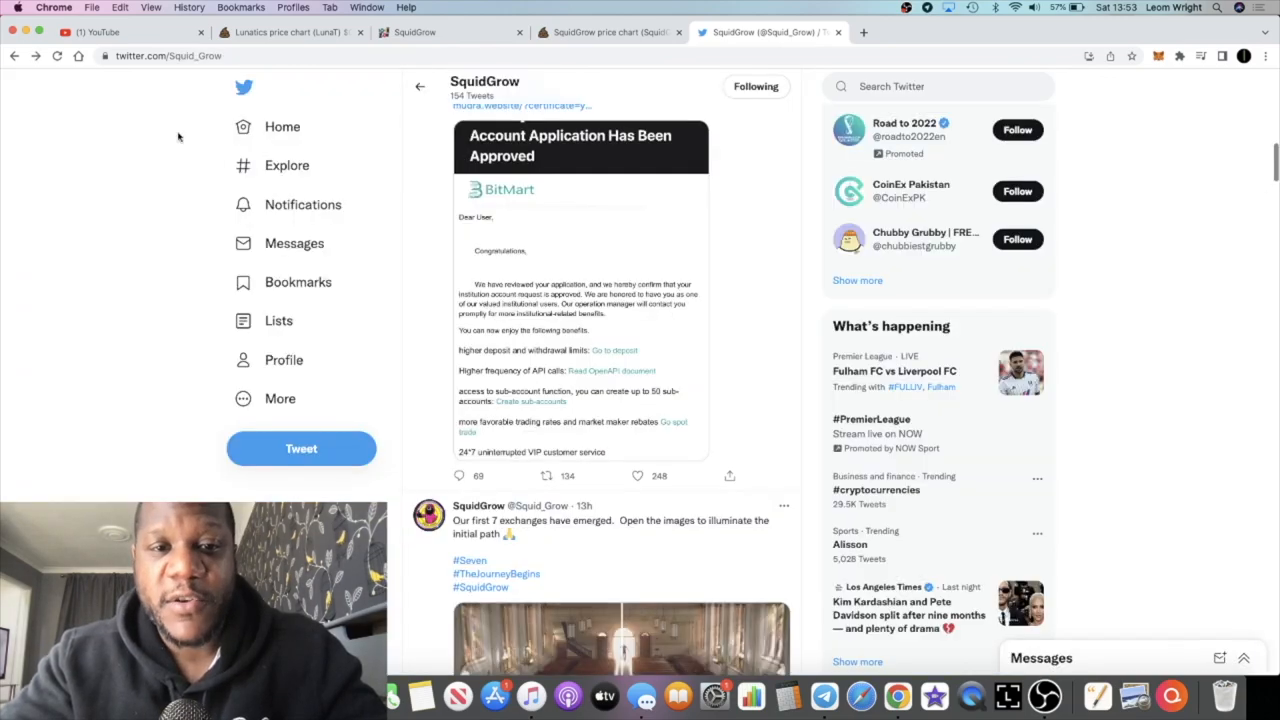
pyautogui.scroll(3, 560, 325)
pyautogui.scroll(3, 560, 325)
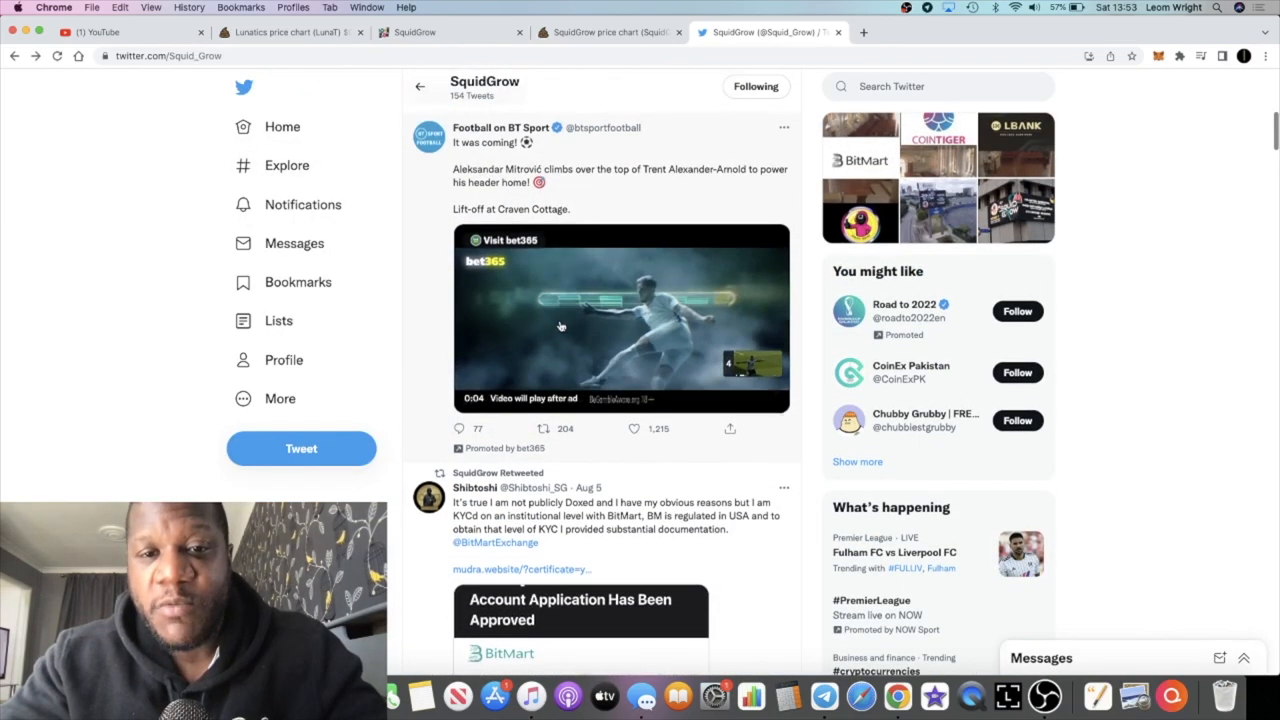
pyautogui.scroll(5, 560, 325)
pyautogui.scroll(5, 560, 328)
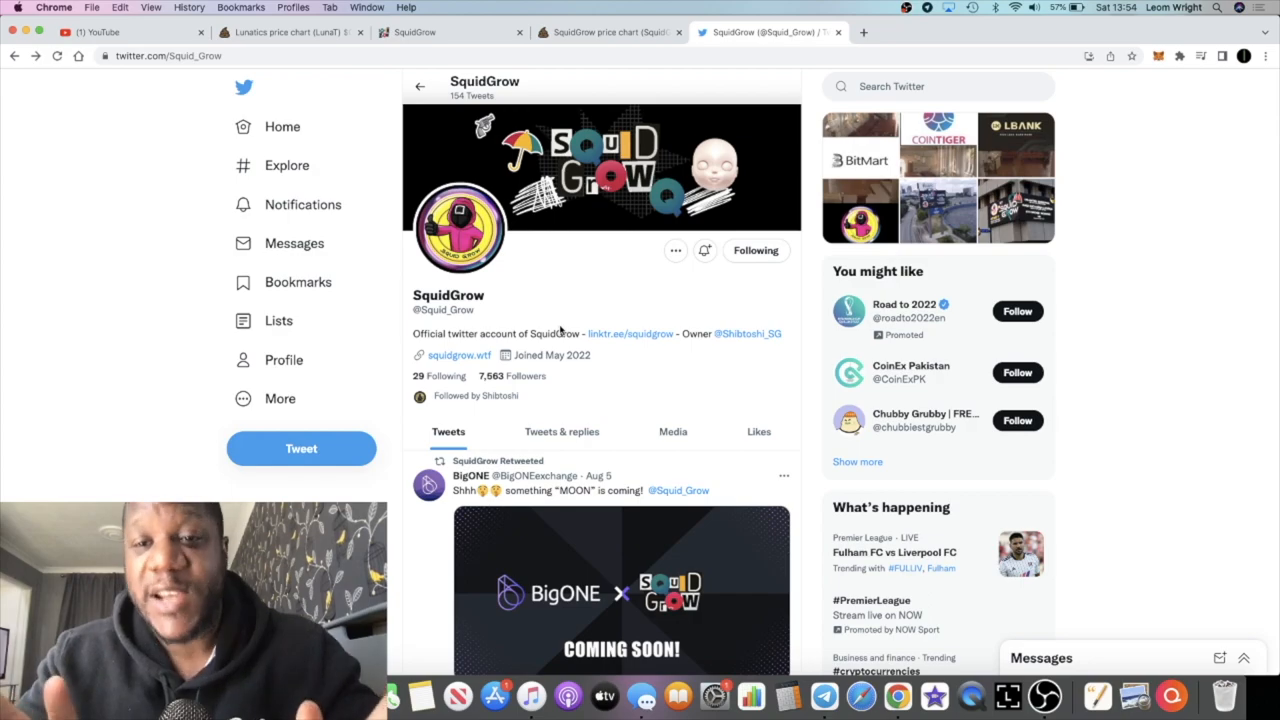
pyautogui.scroll(-3, 560, 330)
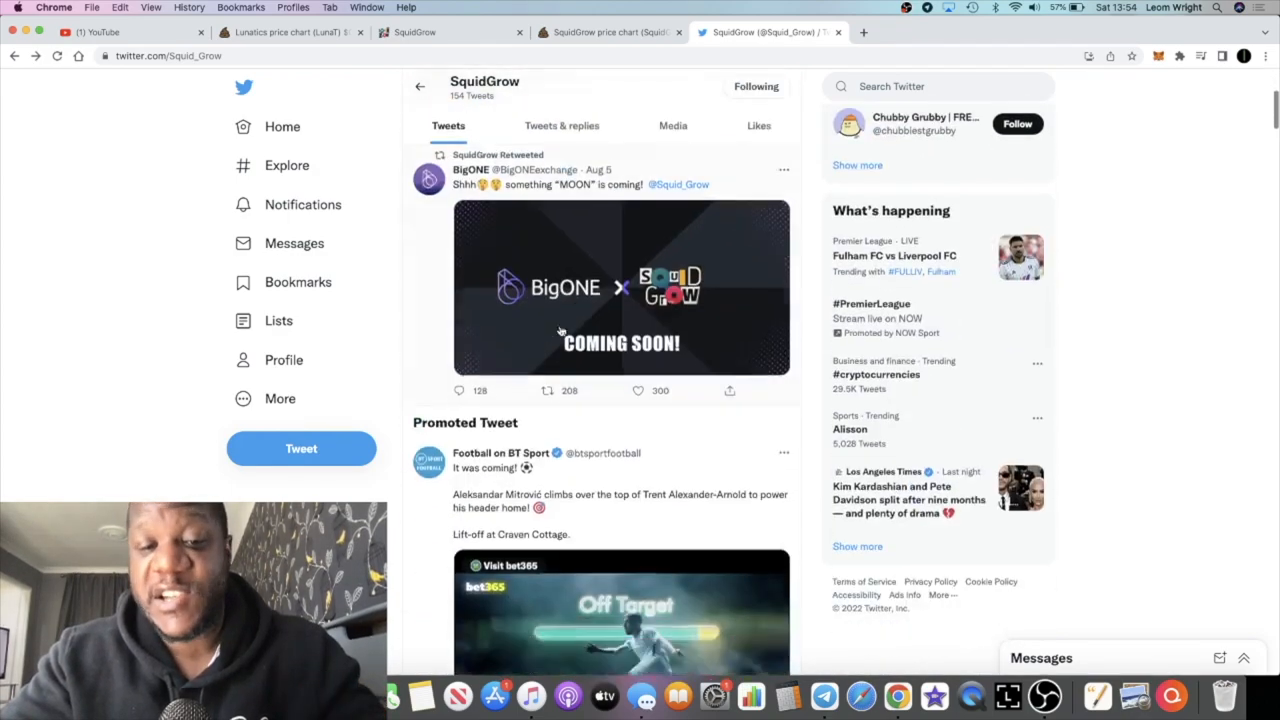
pyautogui.scroll(3, 560, 330)
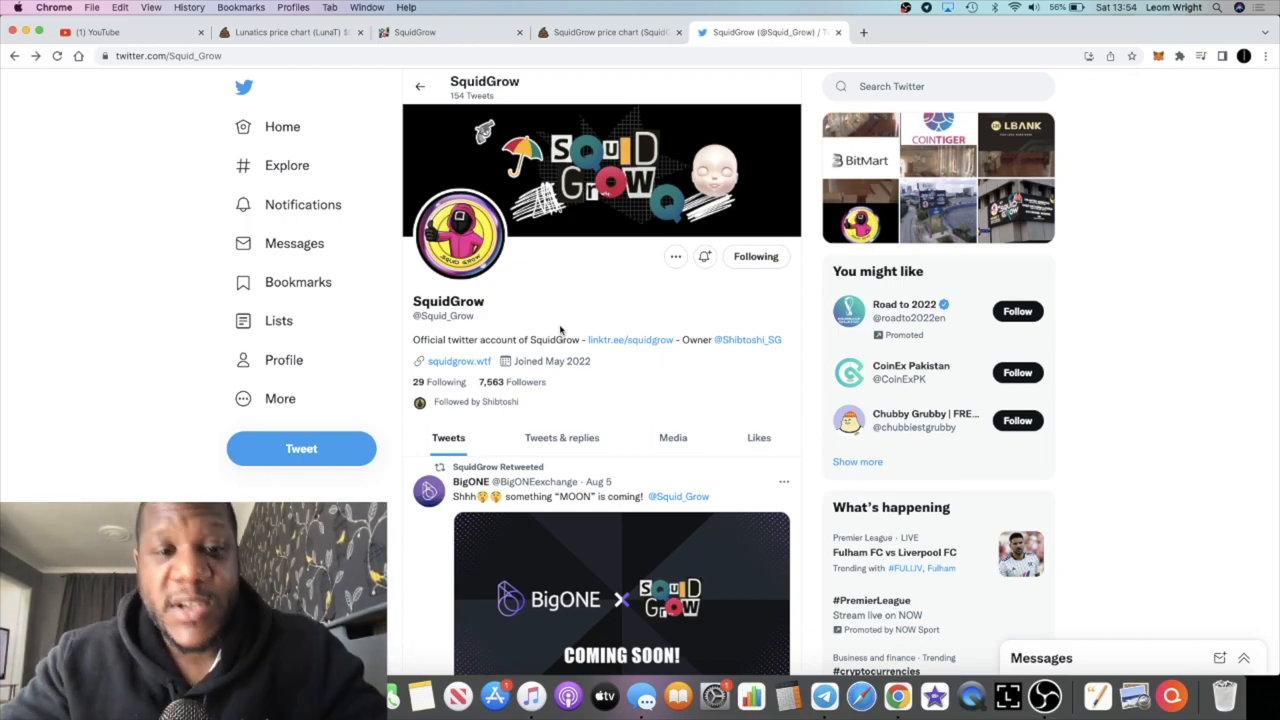
pyautogui.scroll(-10, 560, 330)
pyautogui.scroll(-5, 562, 332)
pyautogui.scroll(-3, 562, 332)
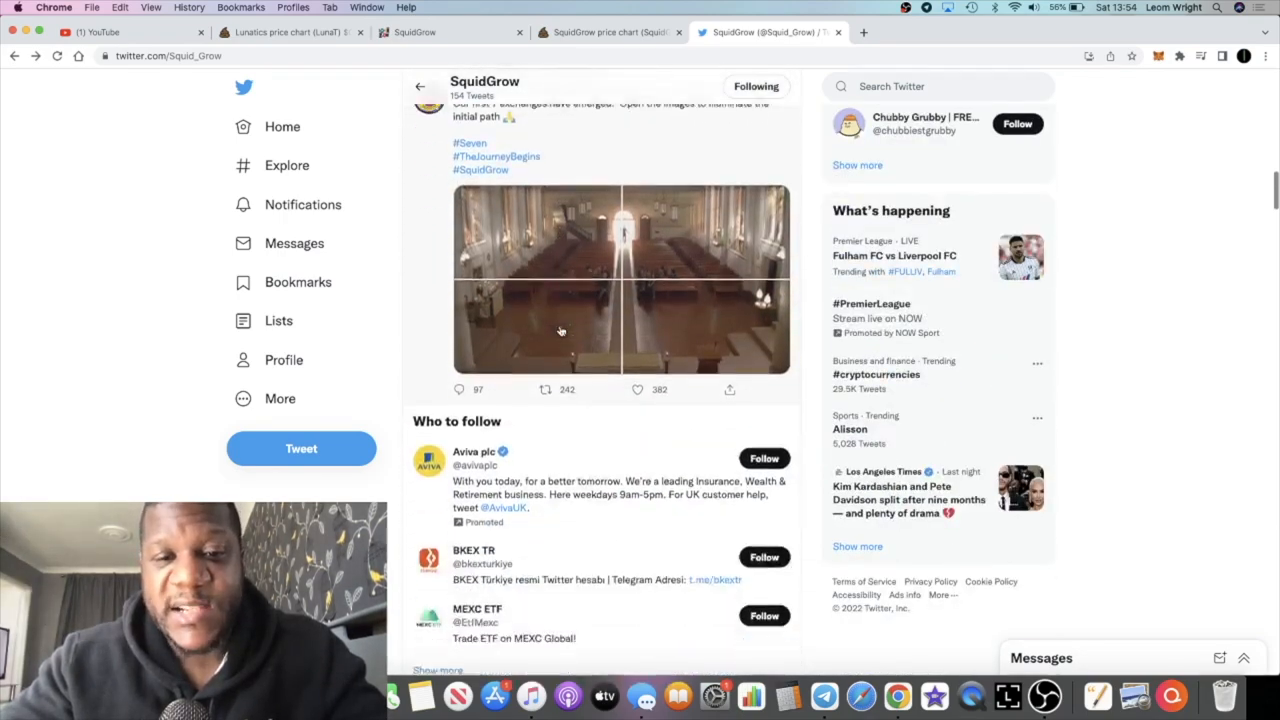
pyautogui.scroll(-2, 562, 332)
pyautogui.scroll(-4, 562, 332)
pyautogui.scroll(-3, 560, 331)
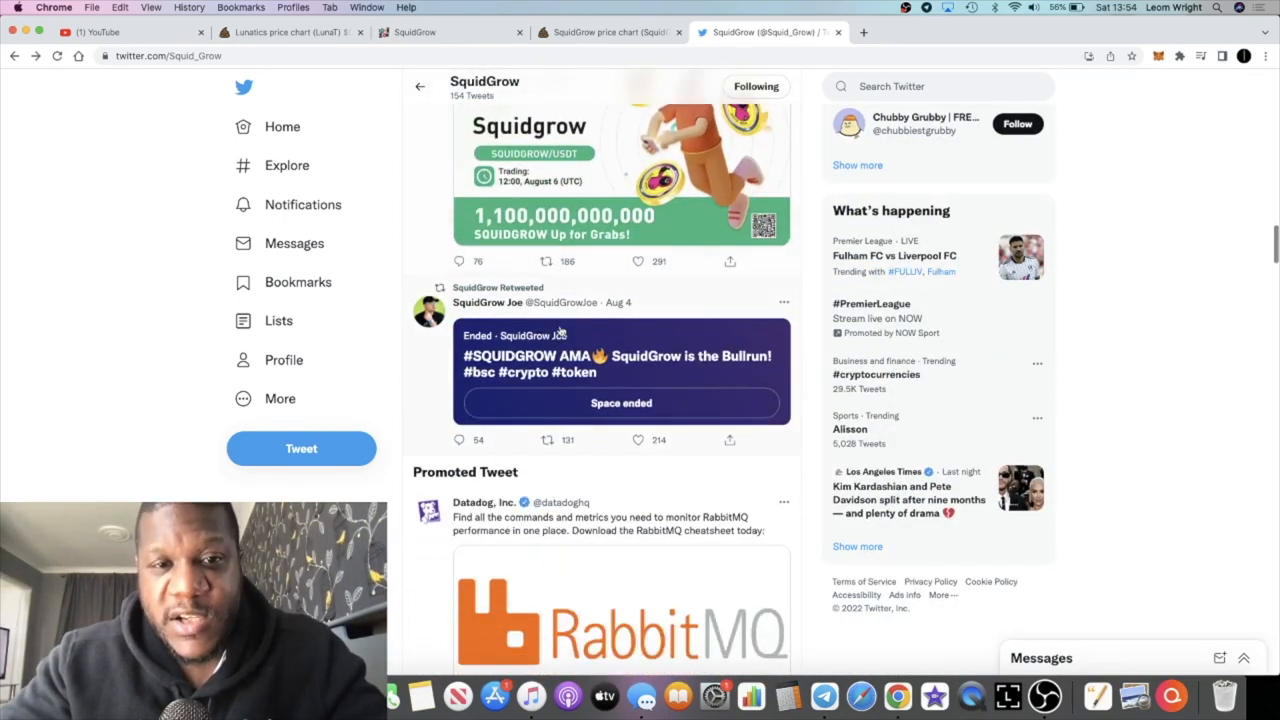
pyautogui.scroll(1, 562, 332)
pyautogui.scroll(2, 562, 333)
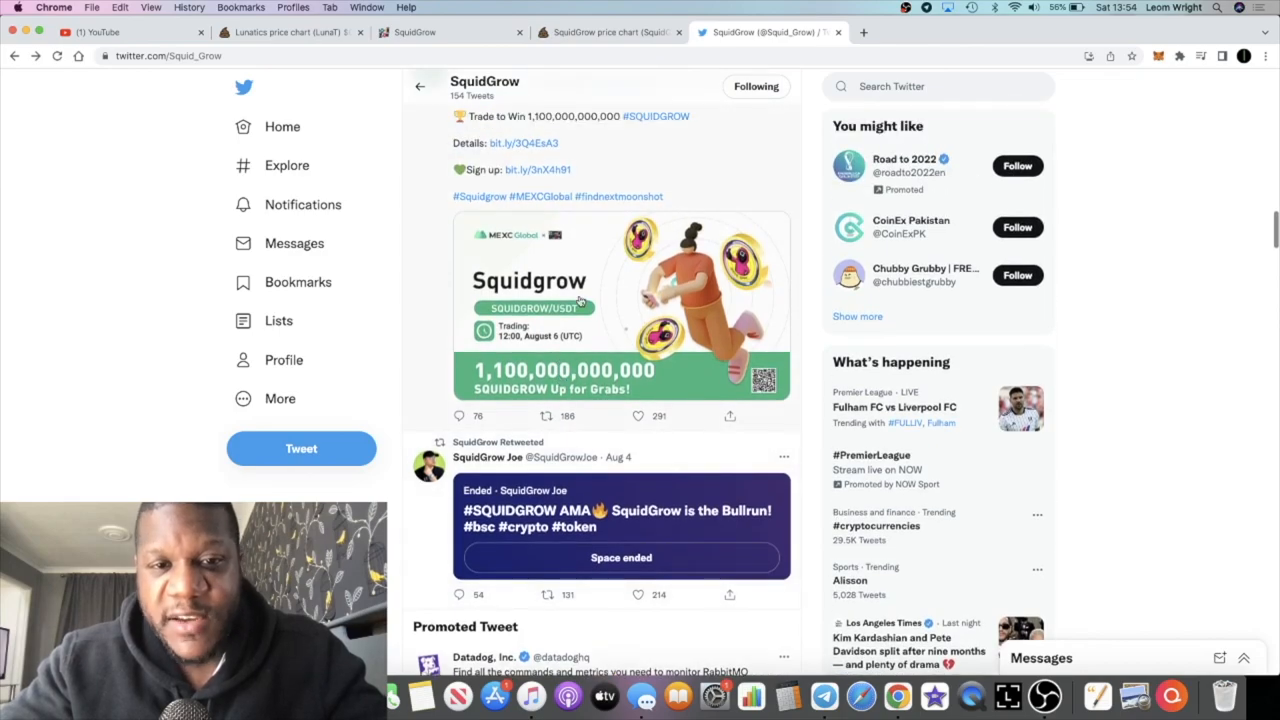
pyautogui.scroll(2, 628, 281)
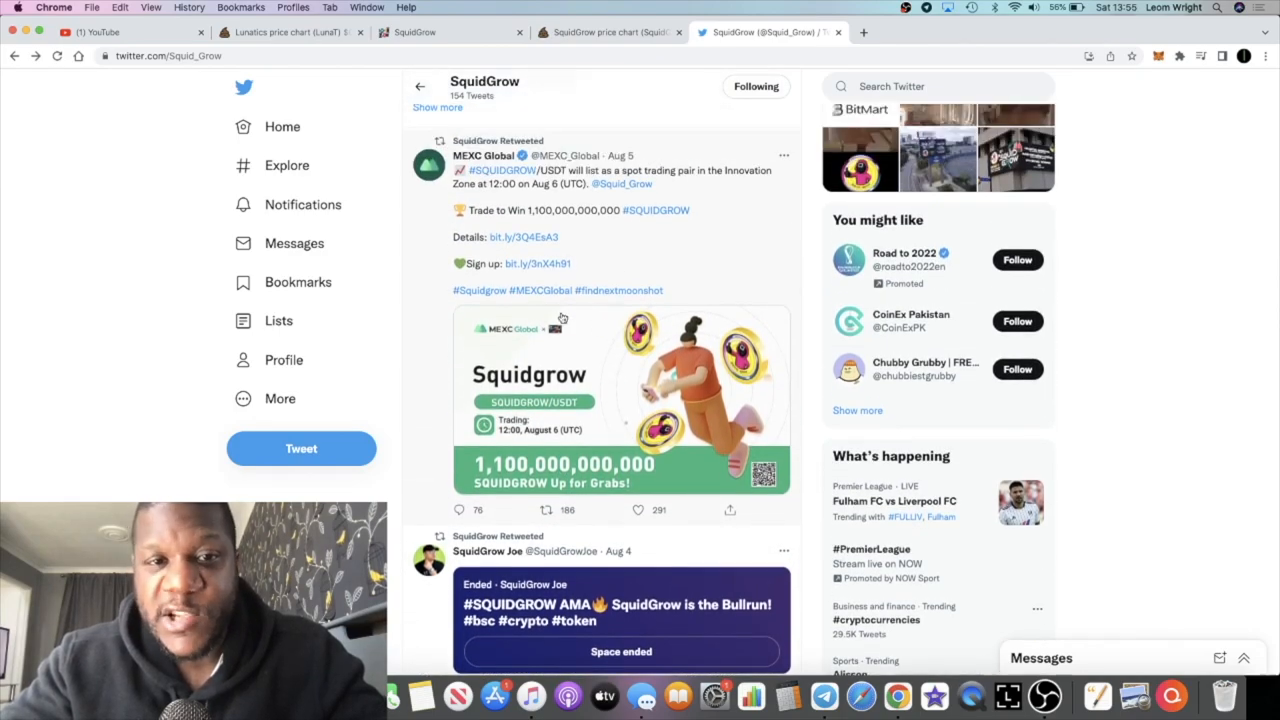
pyautogui.scroll(-2, 560, 318)
pyautogui.scroll(-3, 563, 362)
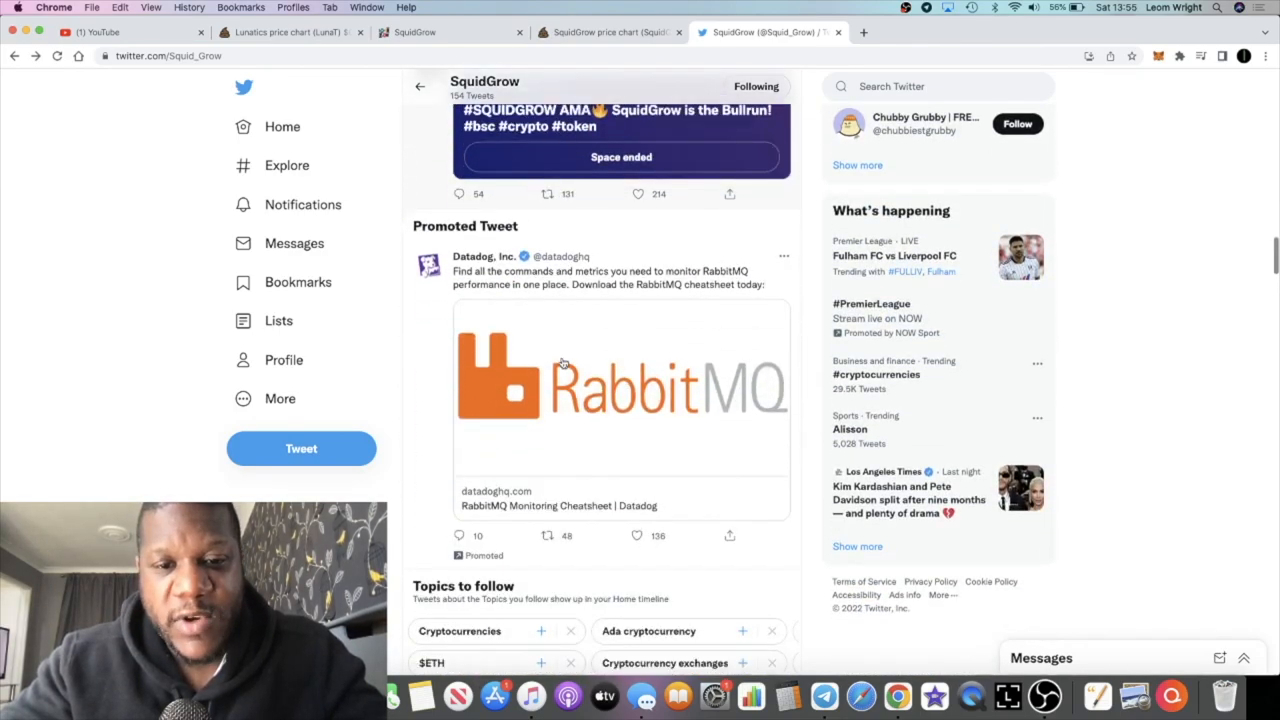
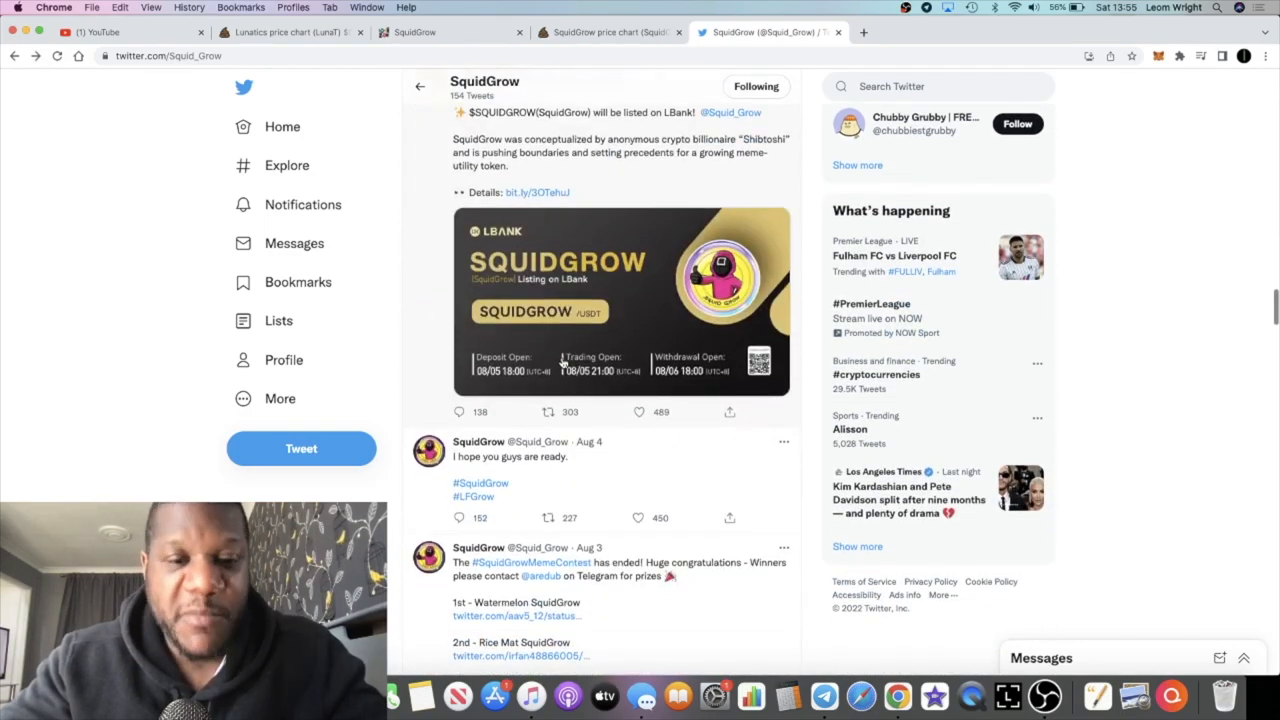
pyautogui.scroll(3, 563, 362)
pyautogui.scroll(2, 563, 363)
pyautogui.scroll(1, 563, 362)
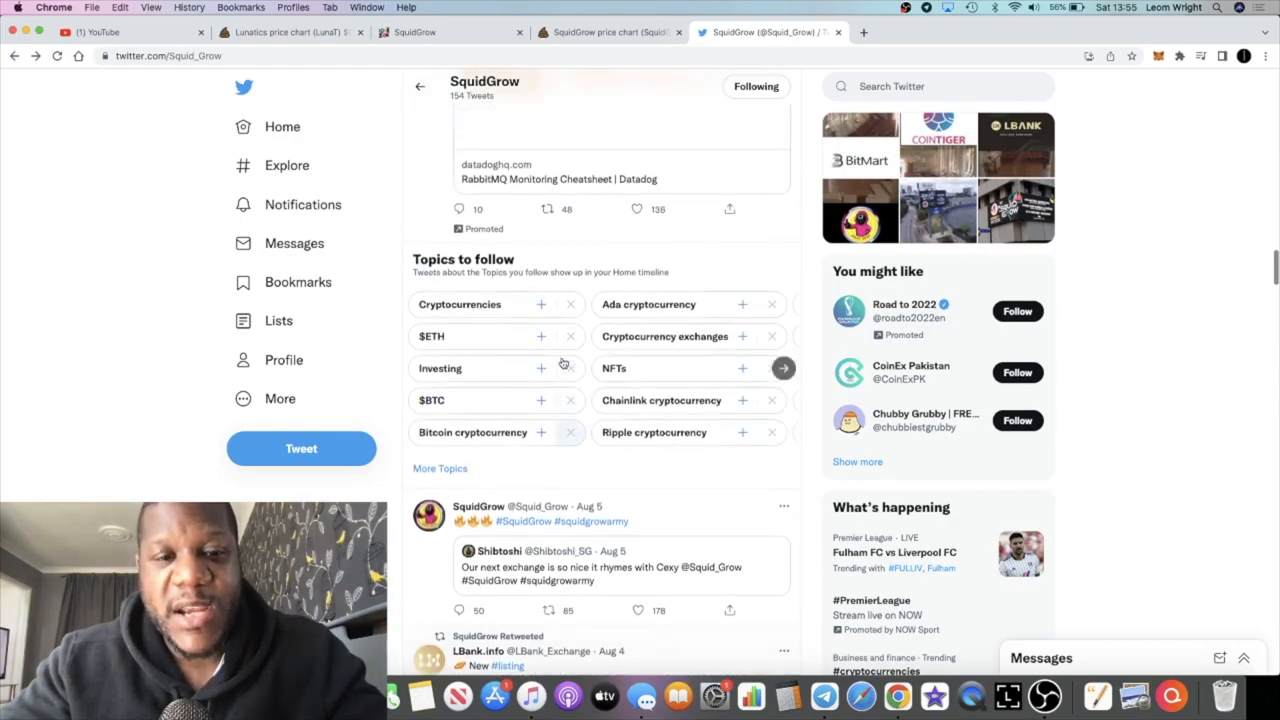
pyautogui.scroll(3, 563, 362)
pyautogui.scroll(2, 563, 362)
pyautogui.scroll(3, 563, 362)
pyautogui.scroll(-5, 563, 362)
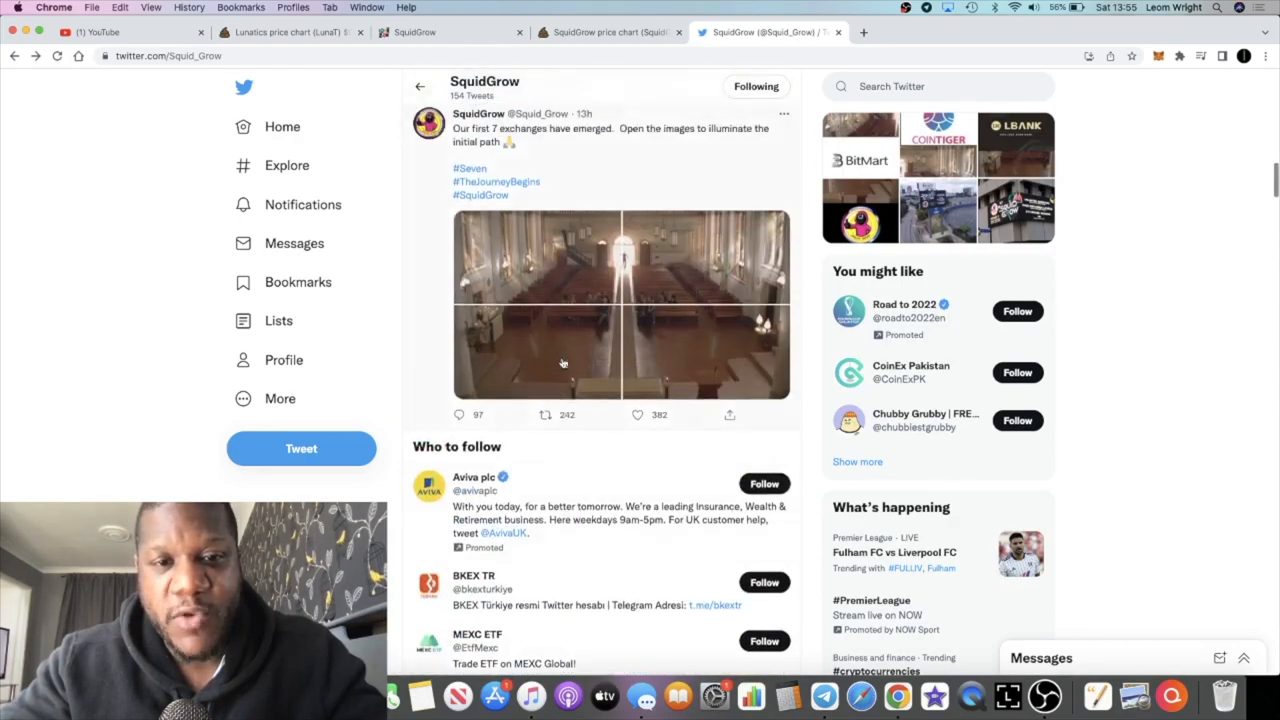
pyautogui.scroll(2, 563, 362)
pyautogui.scroll(2, 563, 362)
pyautogui.scroll(3, 563, 362)
pyautogui.scroll(-5, 563, 362)
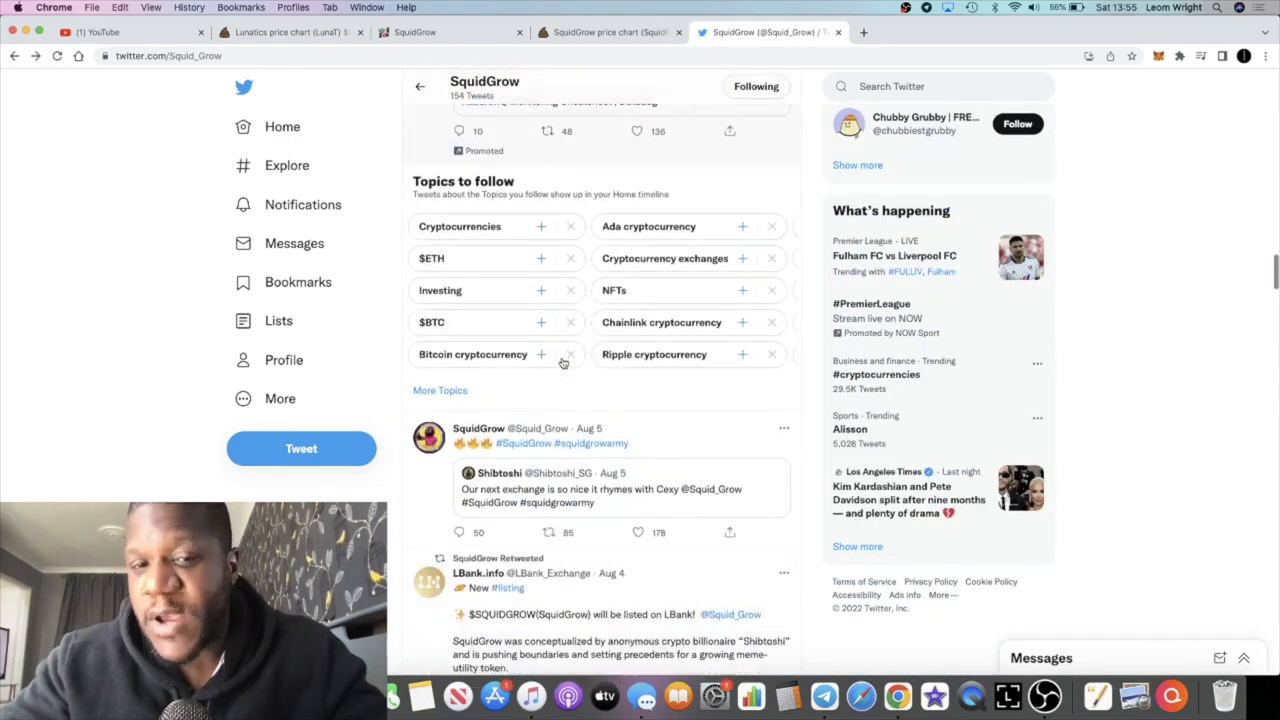
pyautogui.scroll(-4, 563, 362)
pyautogui.scroll(-1, 563, 362)
pyautogui.scroll(-2, 562, 362)
pyautogui.scroll(-2, 562, 362)
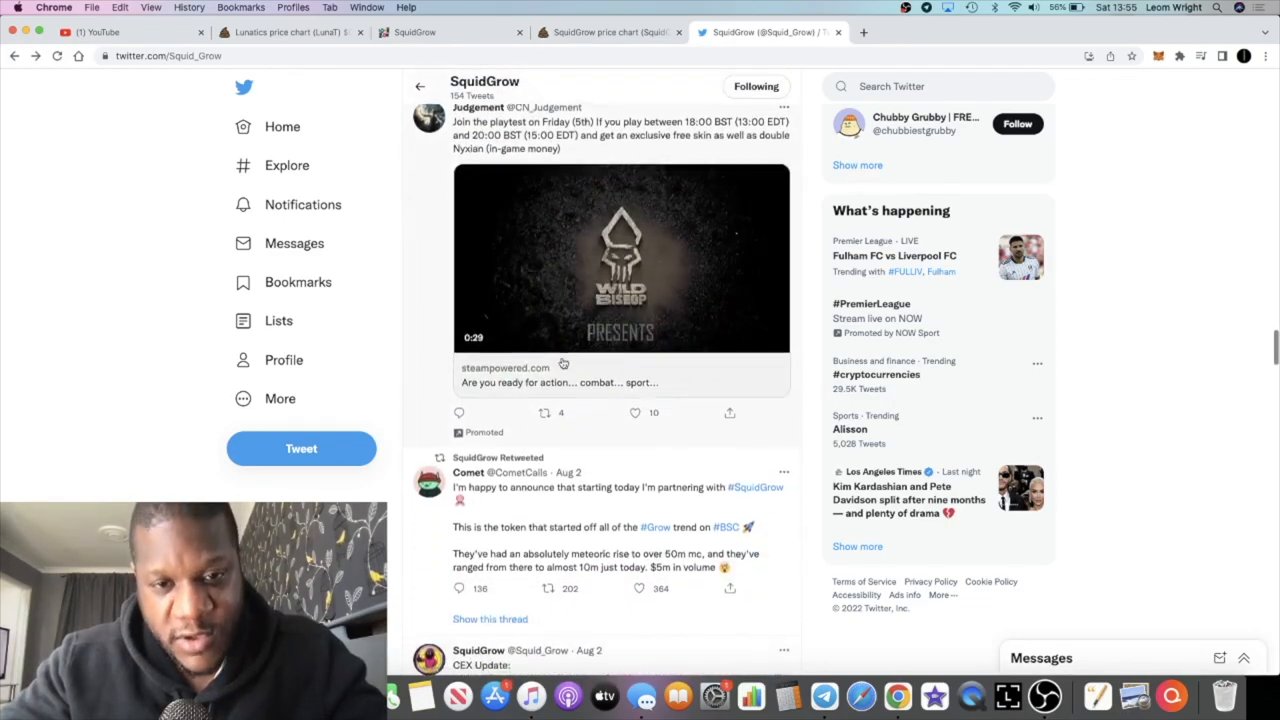
pyautogui.scroll(-2, 562, 362)
pyautogui.scroll(-2, 563, 364)
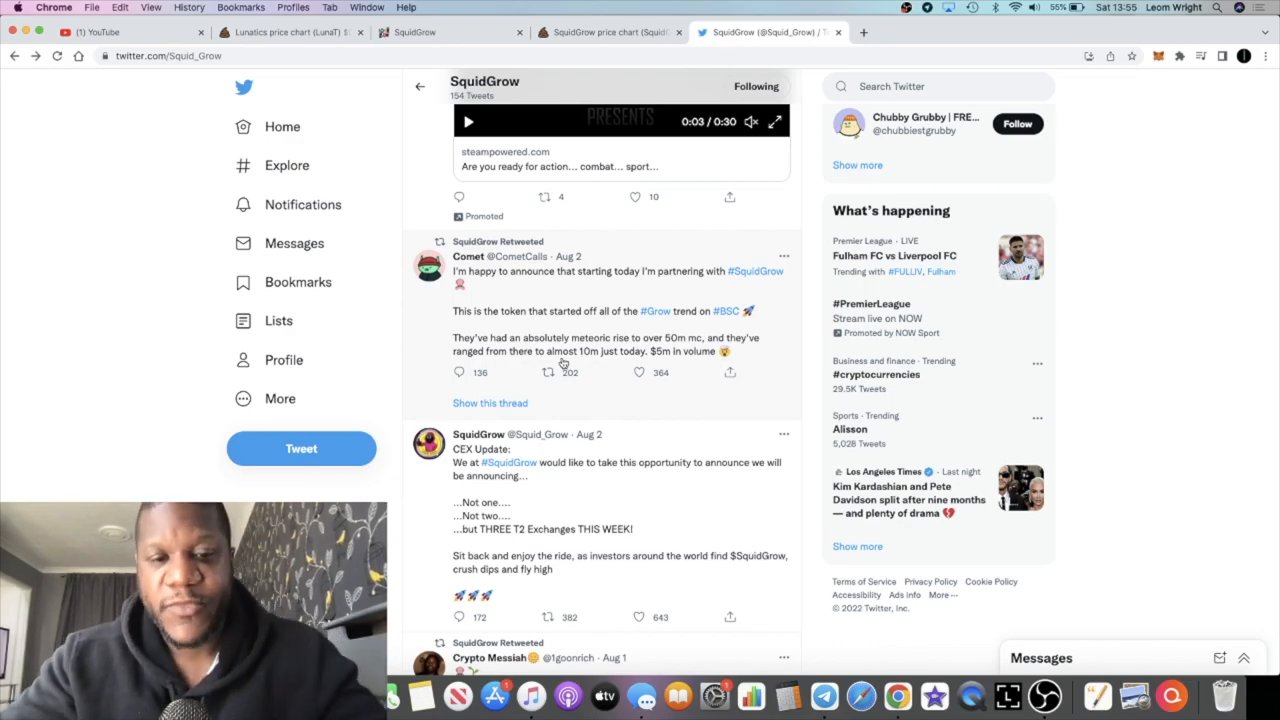
pyautogui.scroll(5, 562, 364)
pyautogui.scroll(5, 562, 364)
pyautogui.scroll(5, 562, 362)
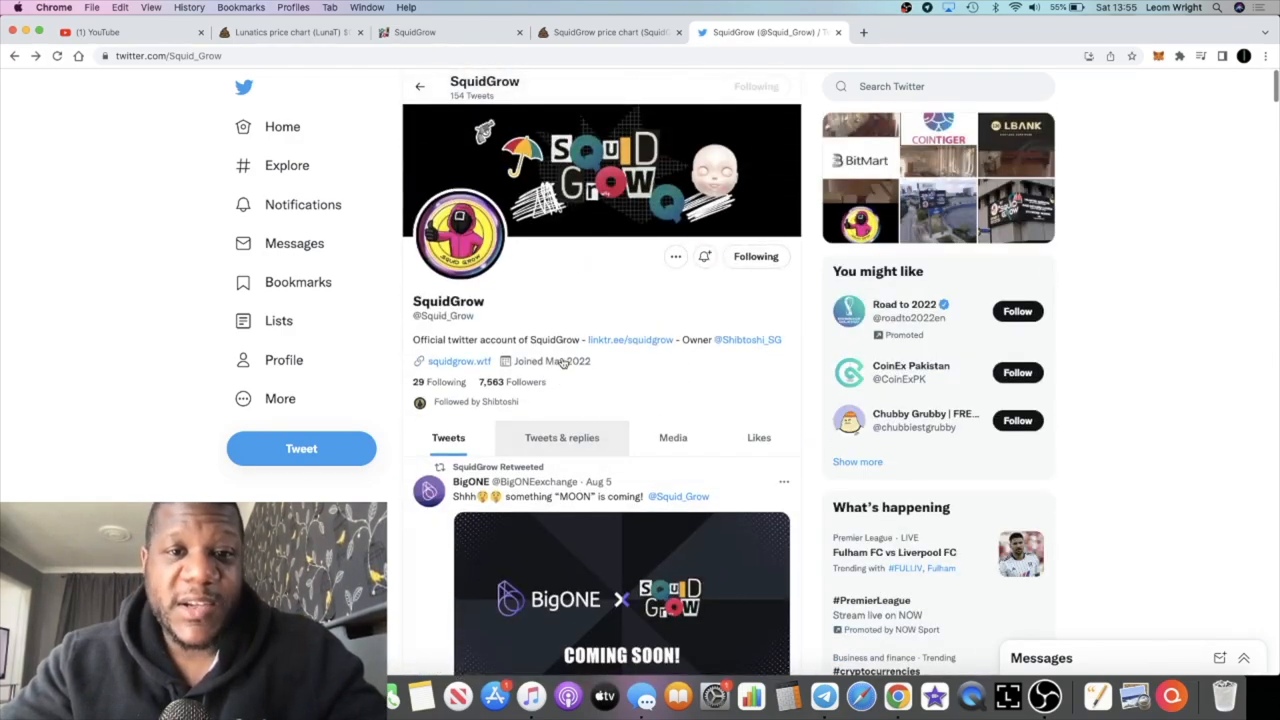
pyautogui.scroll(3, 562, 360)
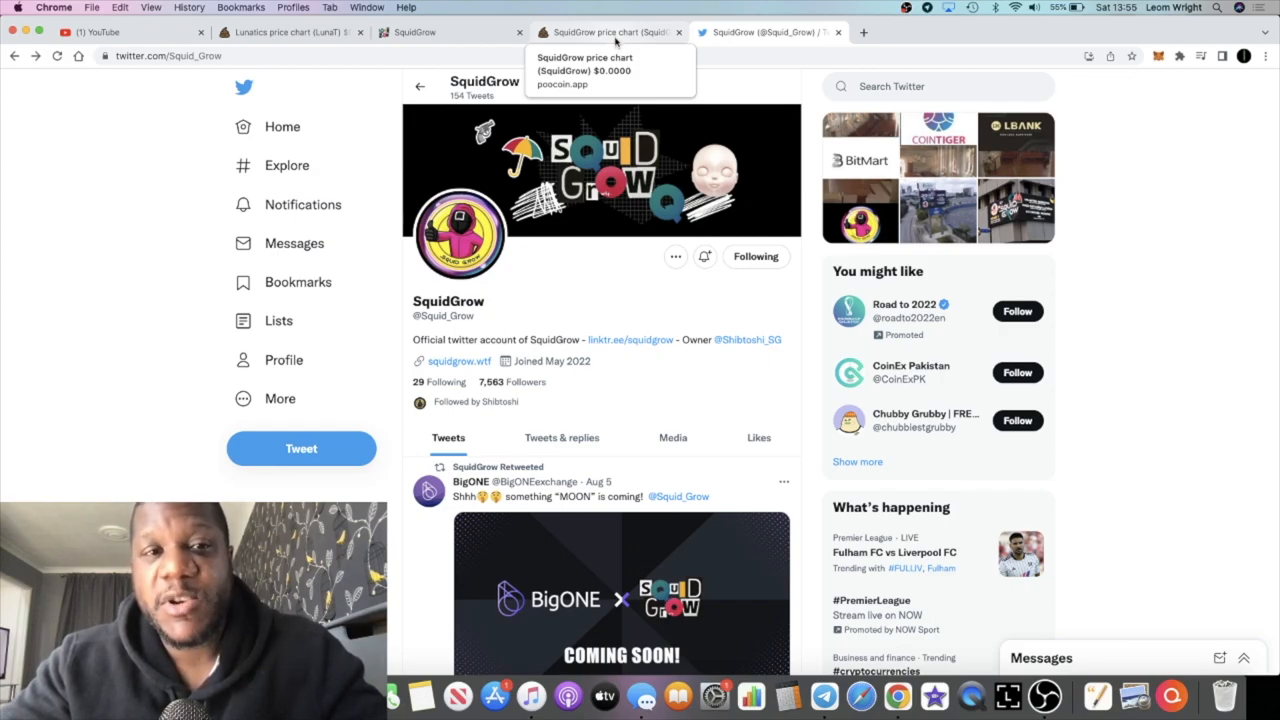
pyautogui.click(610, 32)
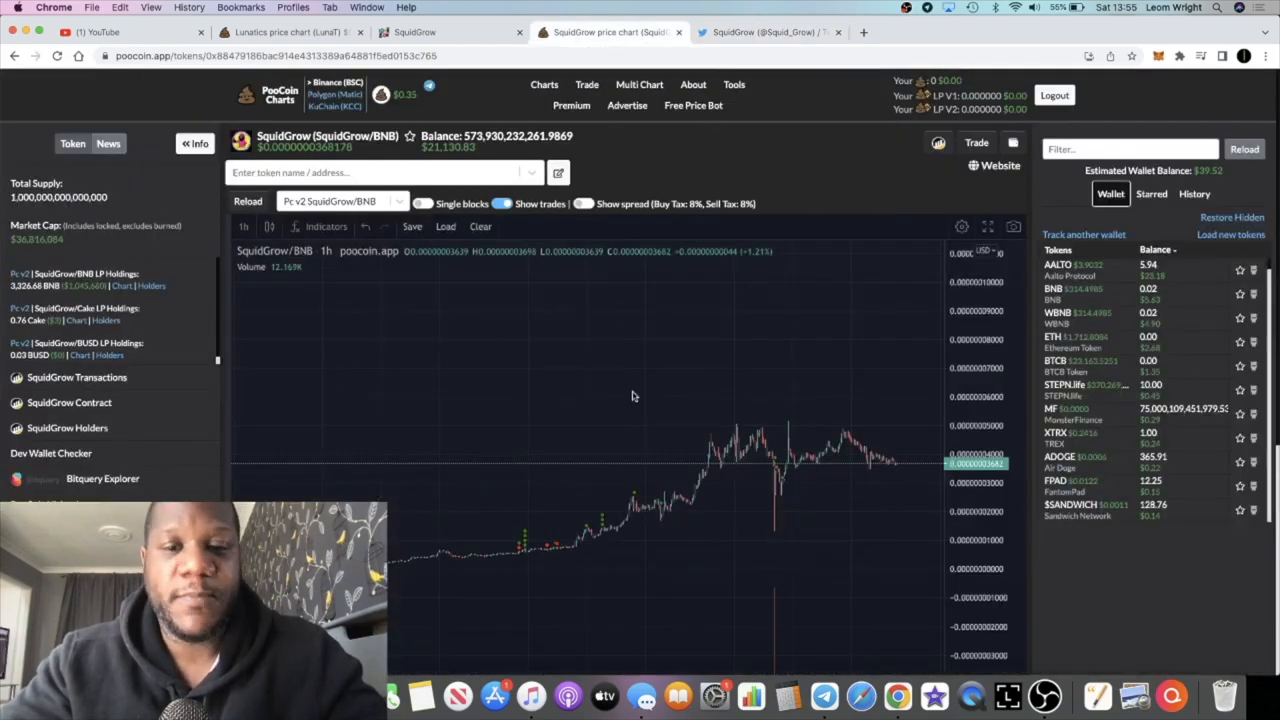
pyautogui.scroll(2, 663, 447)
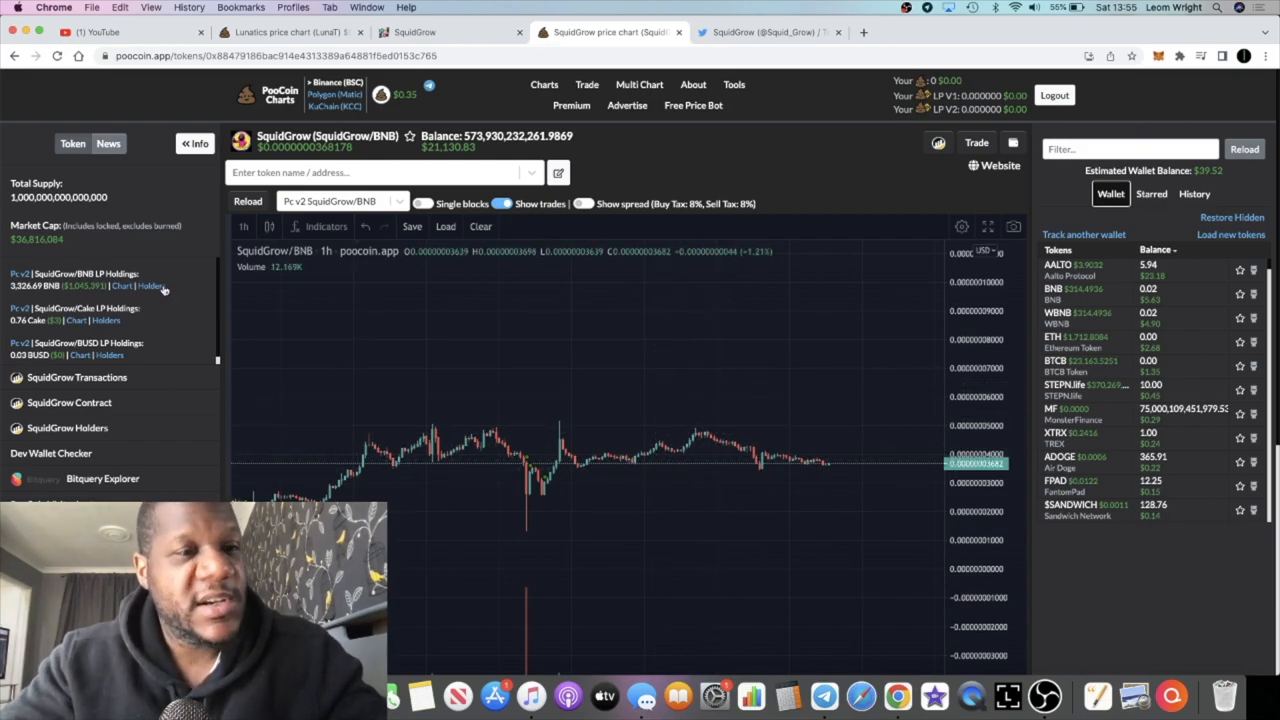
pyautogui.keyDown('ctrl'); pyautogui.scroll(5, 83, 252); pyautogui.keyUp('ctrl')
pyautogui.keyDown('ctrl'); pyautogui.scroll(3, 115, 273); pyautogui.keyUp('ctrl')
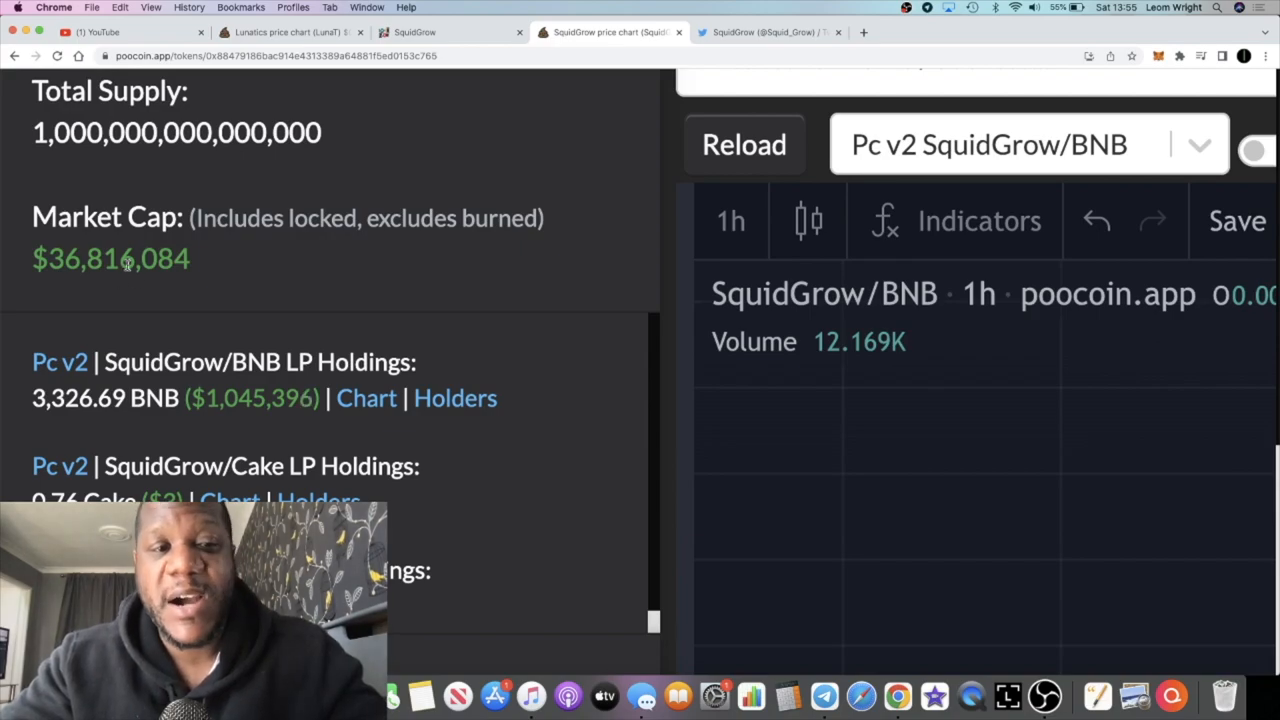
pyautogui.keyDown('ctrl'); pyautogui.scroll(-8, 105, 294); pyautogui.keyUp('ctrl')
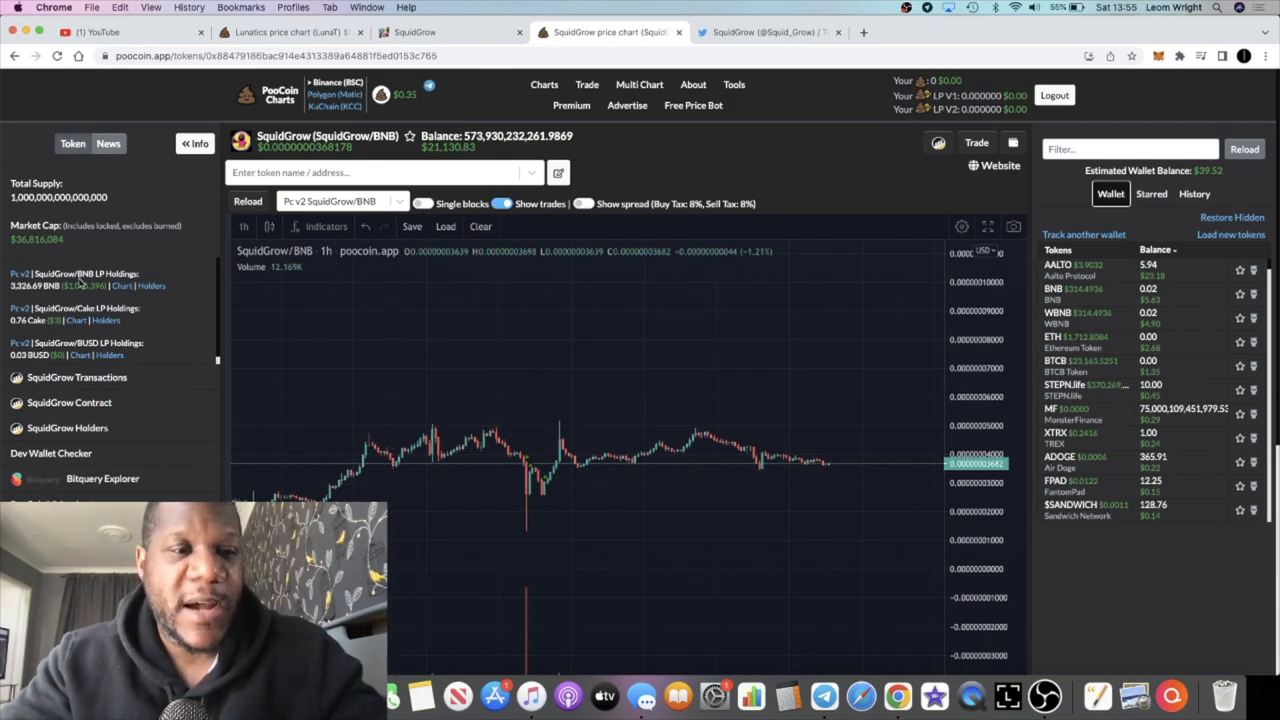
pyautogui.keyDown('ctrl'); pyautogui.scroll(5, 82, 283); pyautogui.keyUp('ctrl')
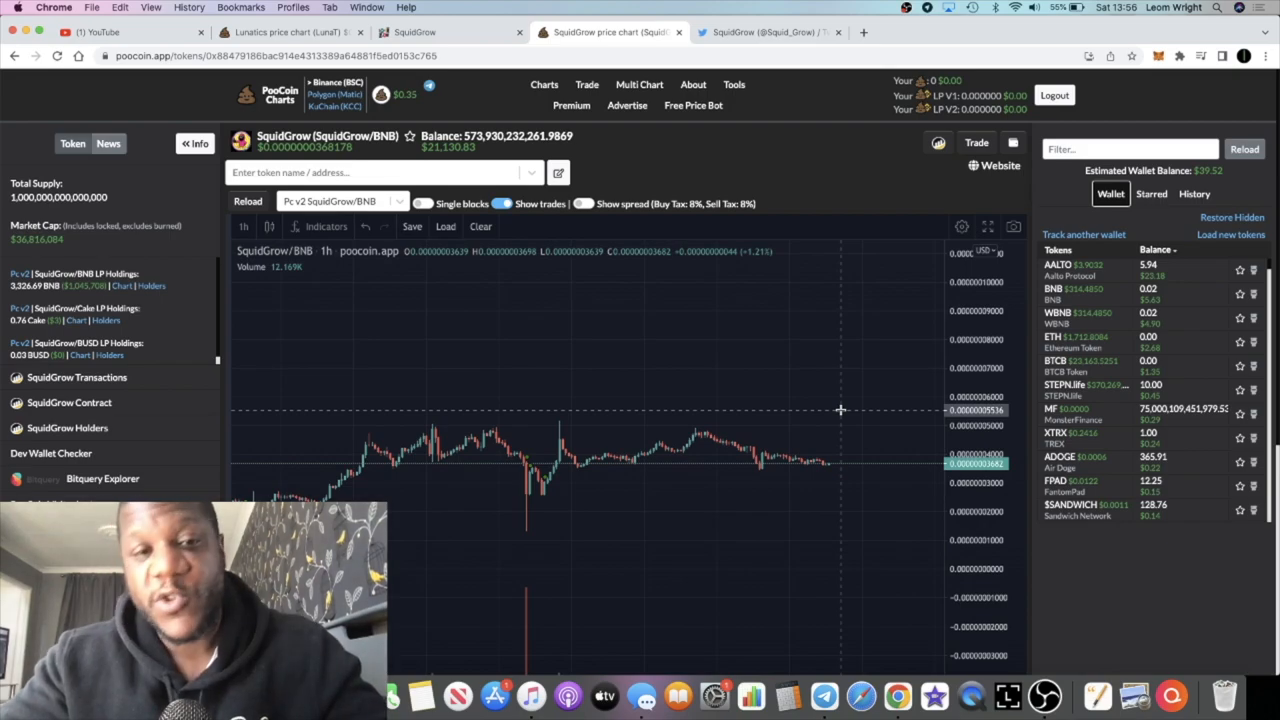
# Step: Revisit the SquidGrow Twitter profile, then move on to the official SquidGrow website
pyautogui.click(801, 38)
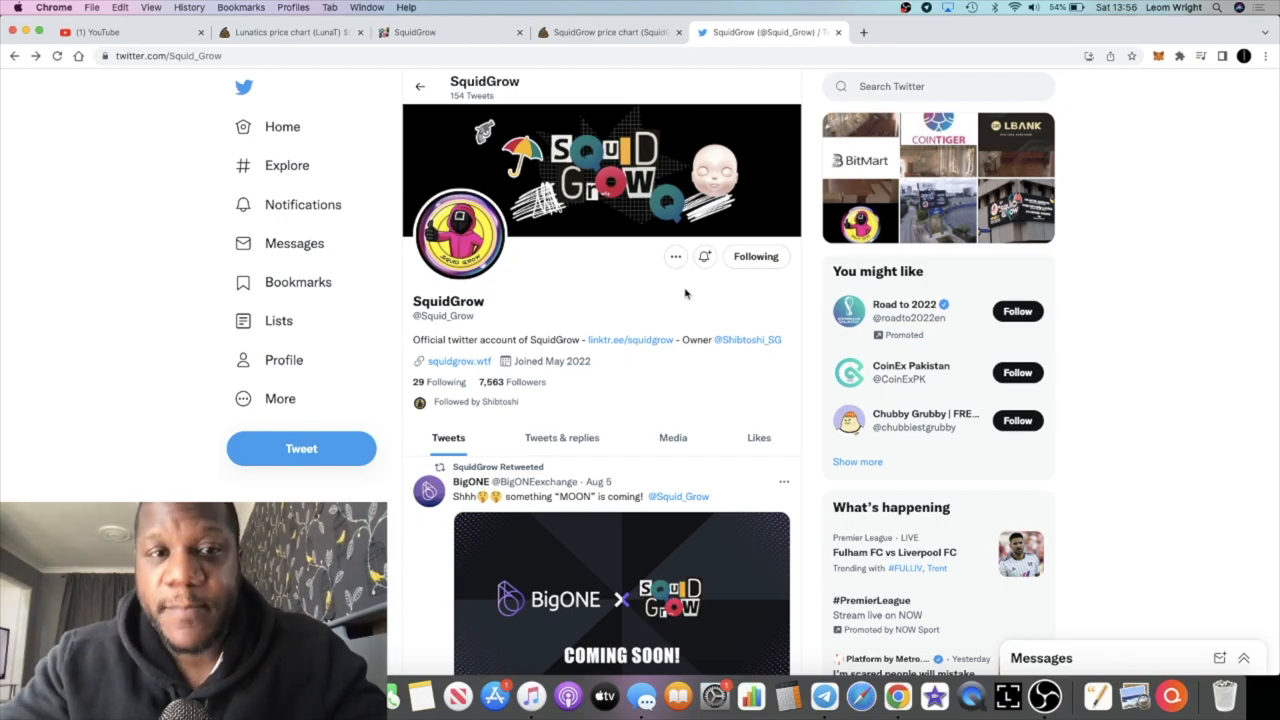
pyautogui.click(447, 35)
pyautogui.scroll(-3, 624, 304)
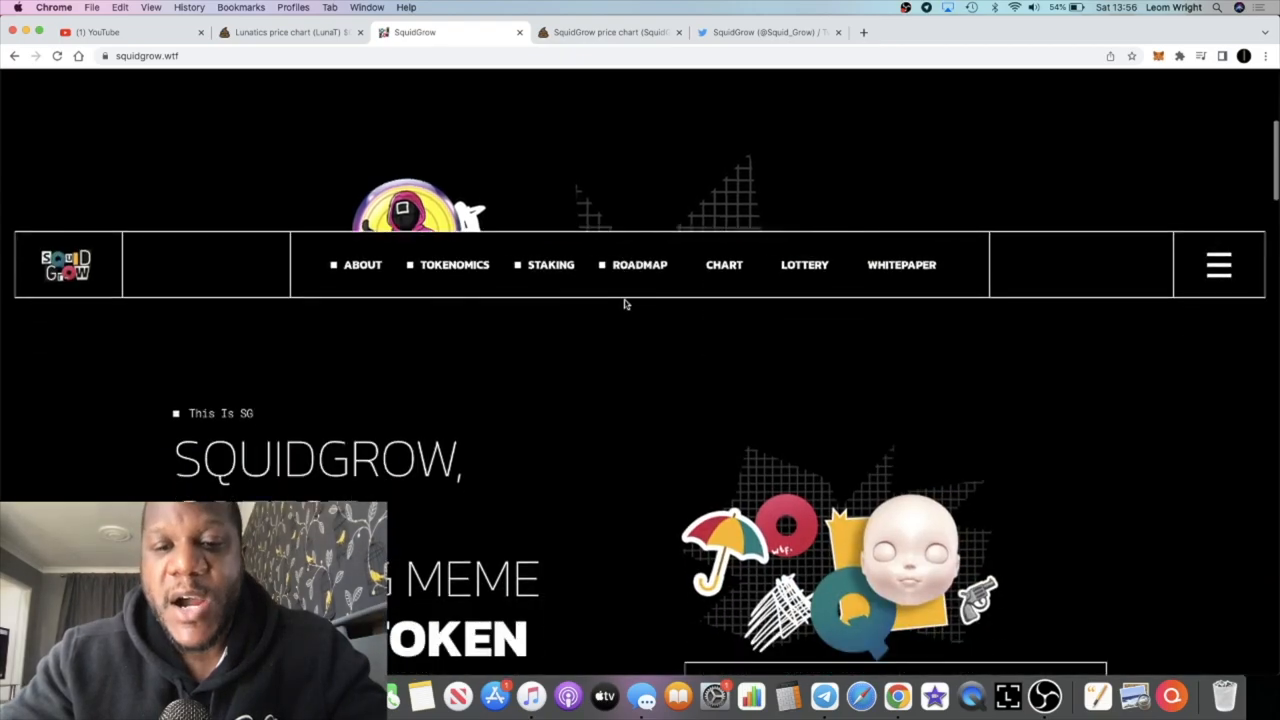
pyautogui.scroll(-2, 624, 304)
pyautogui.scroll(-2, 624, 304)
pyautogui.scroll(-2, 624, 304)
pyautogui.scroll(-2, 624, 304)
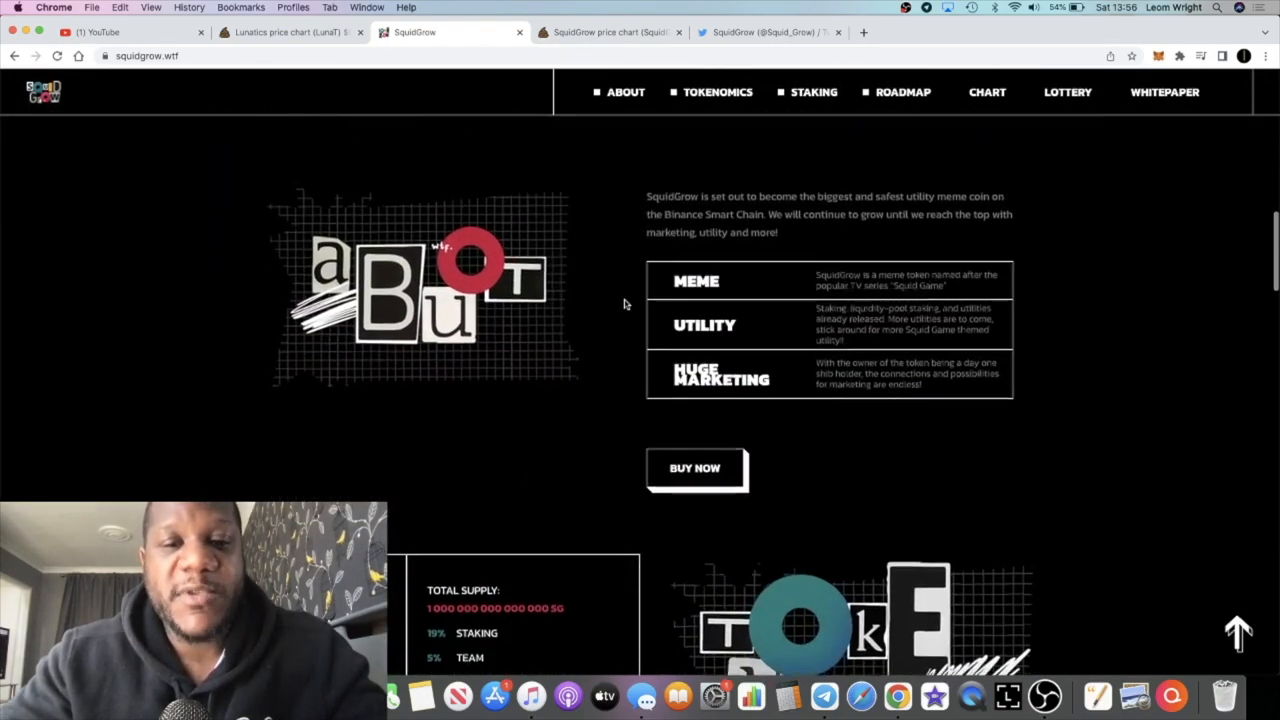
pyautogui.scroll(-2, 624, 304)
pyautogui.scroll(-2, 624, 304)
pyautogui.scroll(-3, 624, 304)
pyautogui.scroll(-3, 624, 304)
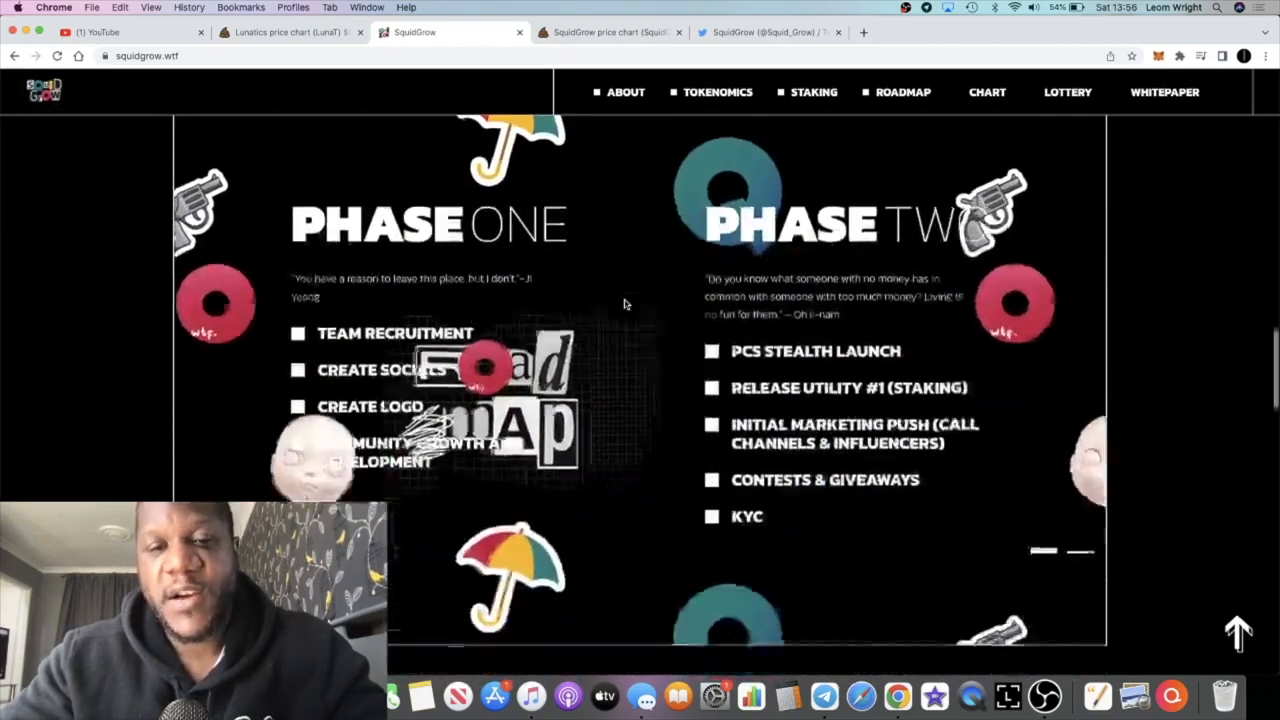
pyautogui.scroll(-3, 624, 304)
pyautogui.scroll(-3, 624, 304)
pyautogui.scroll(-1, 624, 304)
pyautogui.scroll(-3, 624, 304)
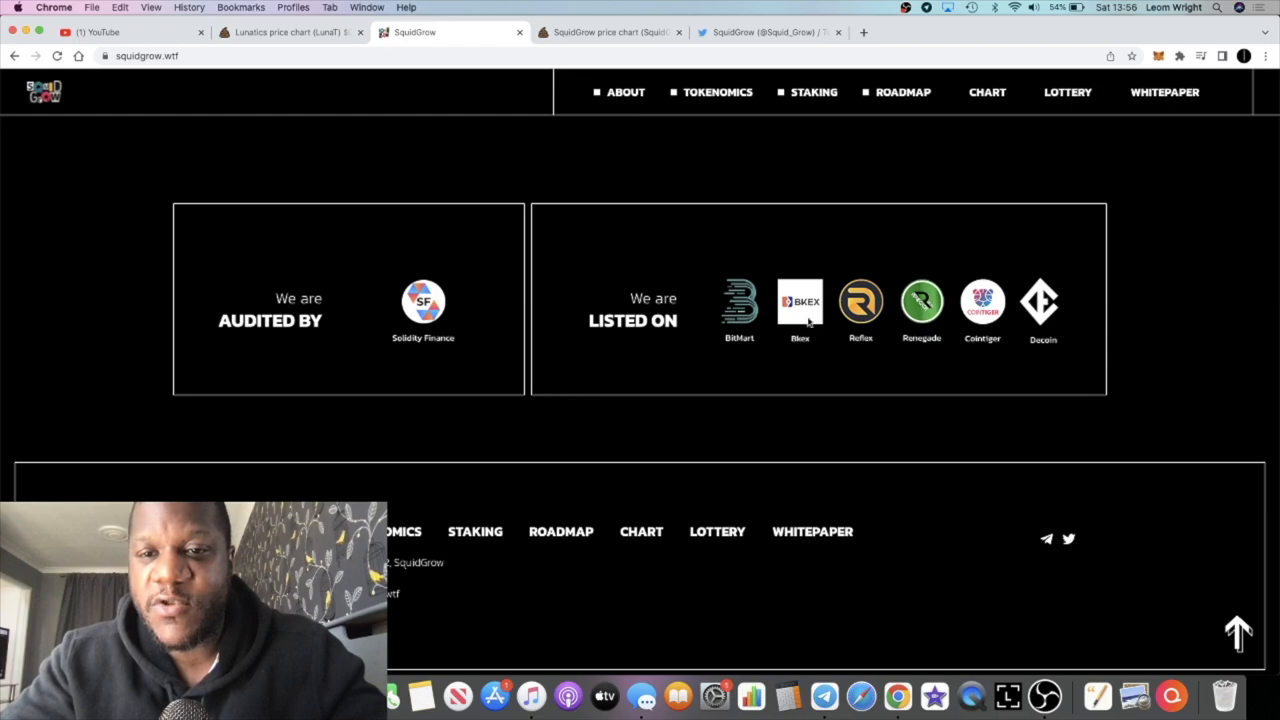
pyautogui.scroll(3, 812, 302)
pyautogui.scroll(5, 820, 306)
pyautogui.scroll(2, 820, 304)
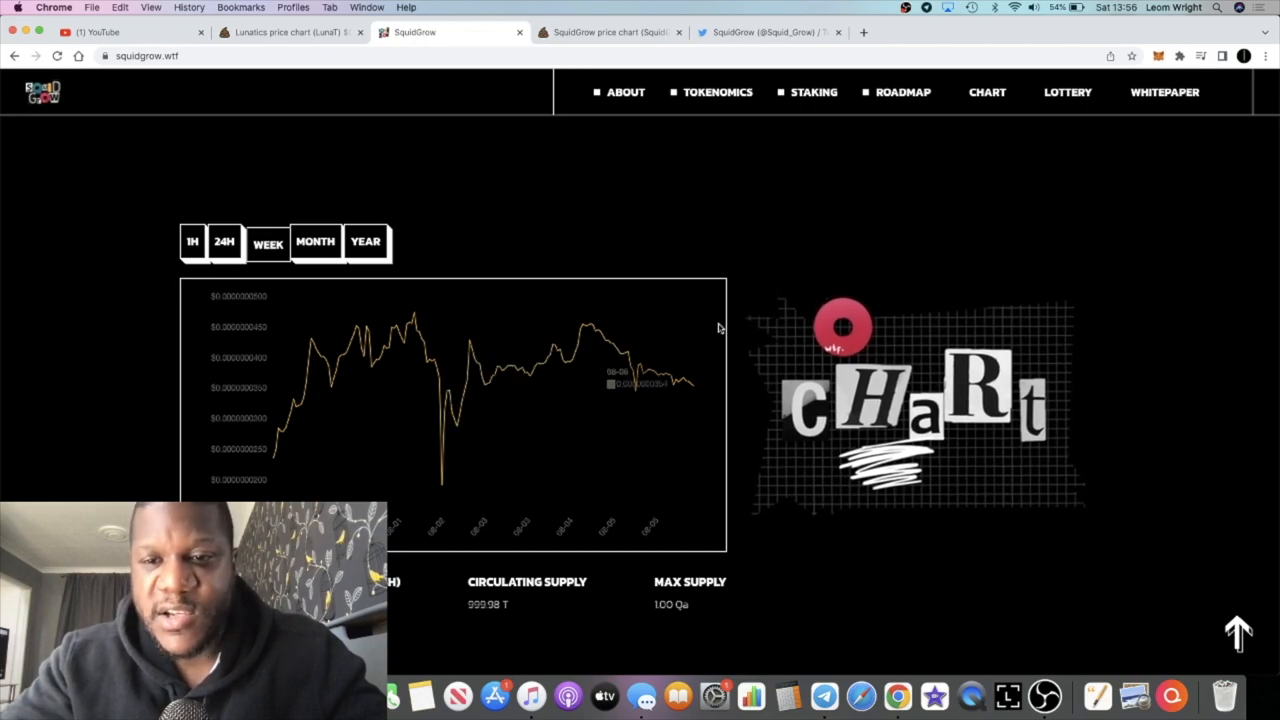
pyautogui.scroll(1, 885, 300)
pyautogui.scroll(5, 885, 300)
pyautogui.scroll(1, 866, 345)
pyautogui.scroll(1, 866, 349)
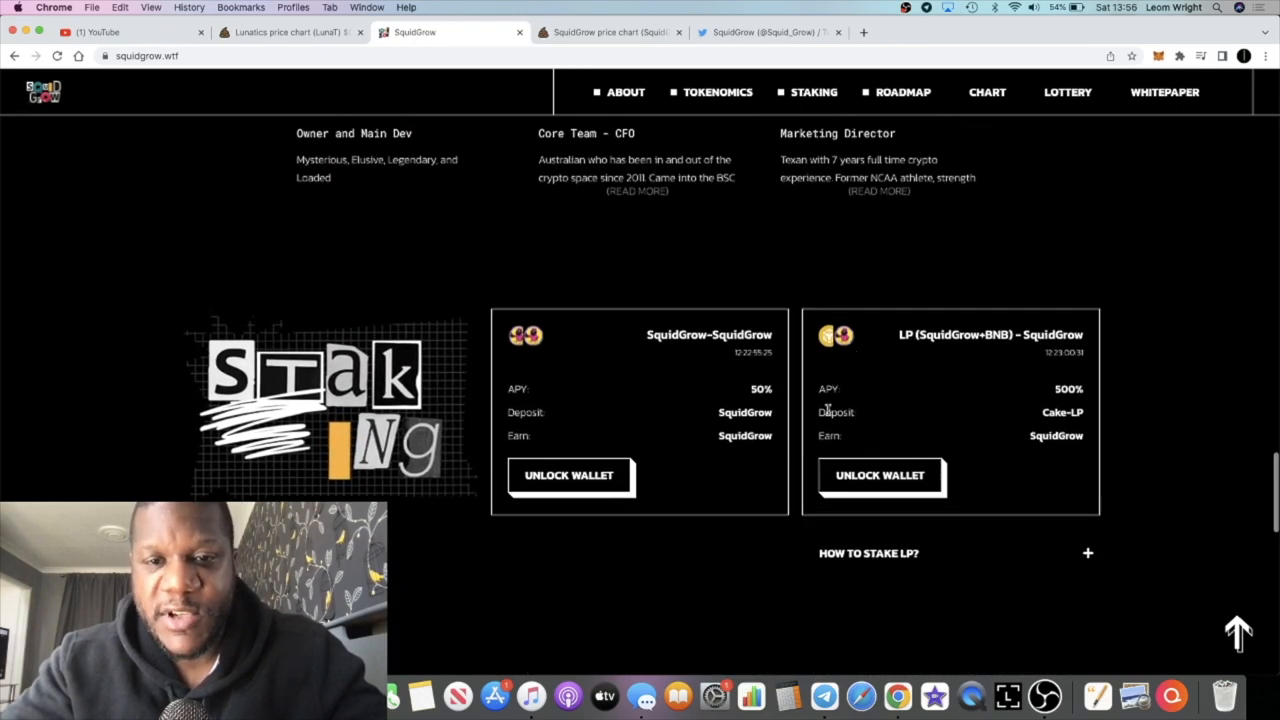
pyautogui.scroll(1, 790, 404)
pyautogui.scroll(1, 790, 404)
pyautogui.scroll(2, 777, 331)
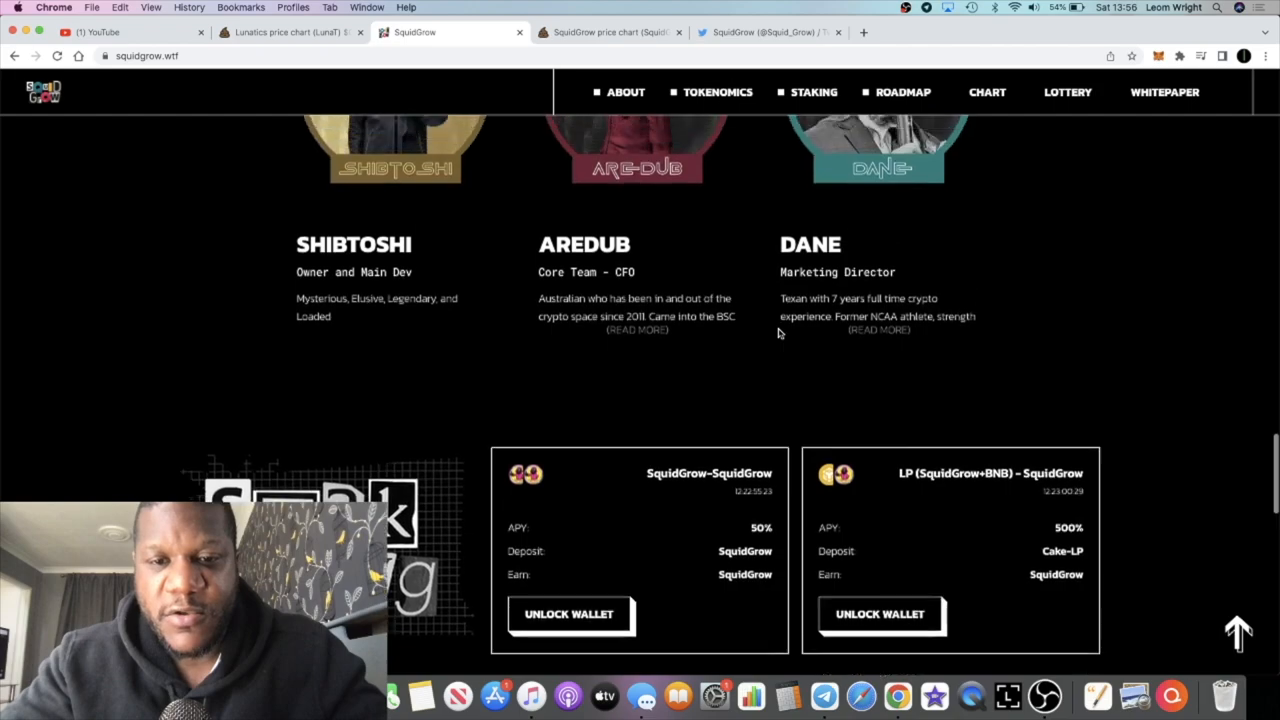
pyautogui.scroll(2, 758, 331)
pyautogui.scroll(4, 758, 334)
pyautogui.scroll(-3, 734, 389)
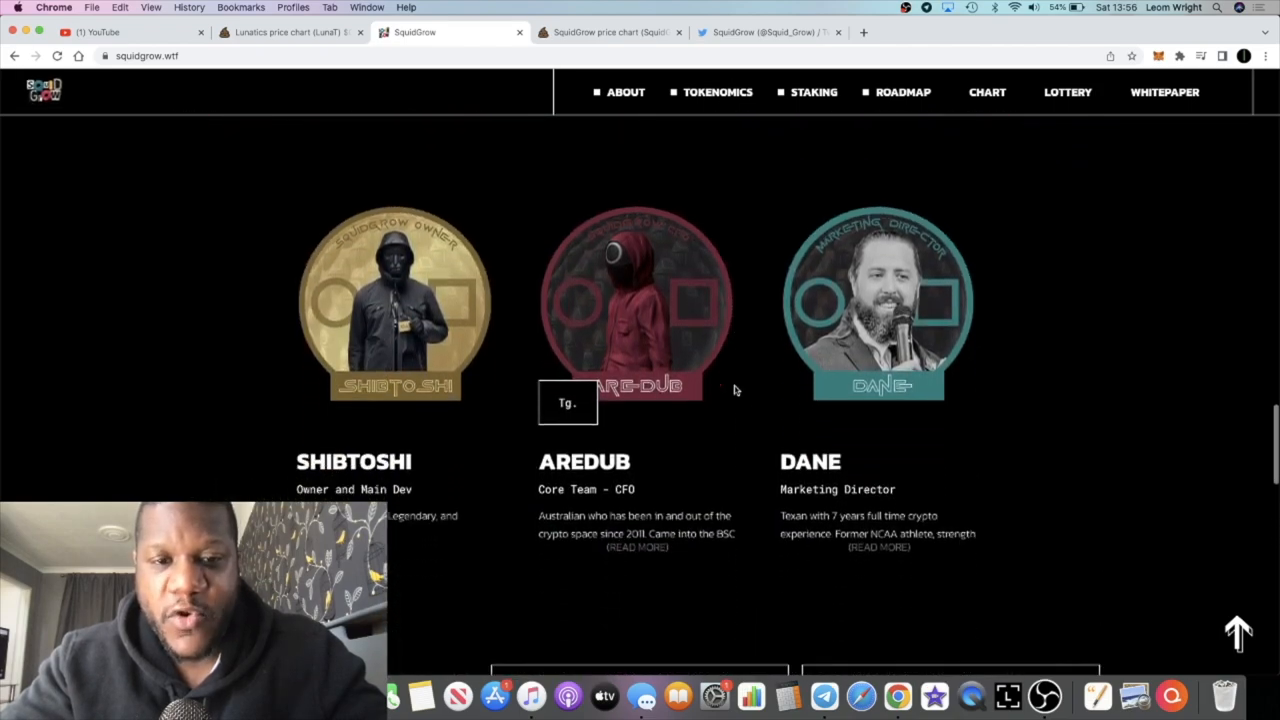
pyautogui.scroll(10, 626, 403)
pyautogui.scroll(10, 624, 408)
pyautogui.scroll(8, 624, 410)
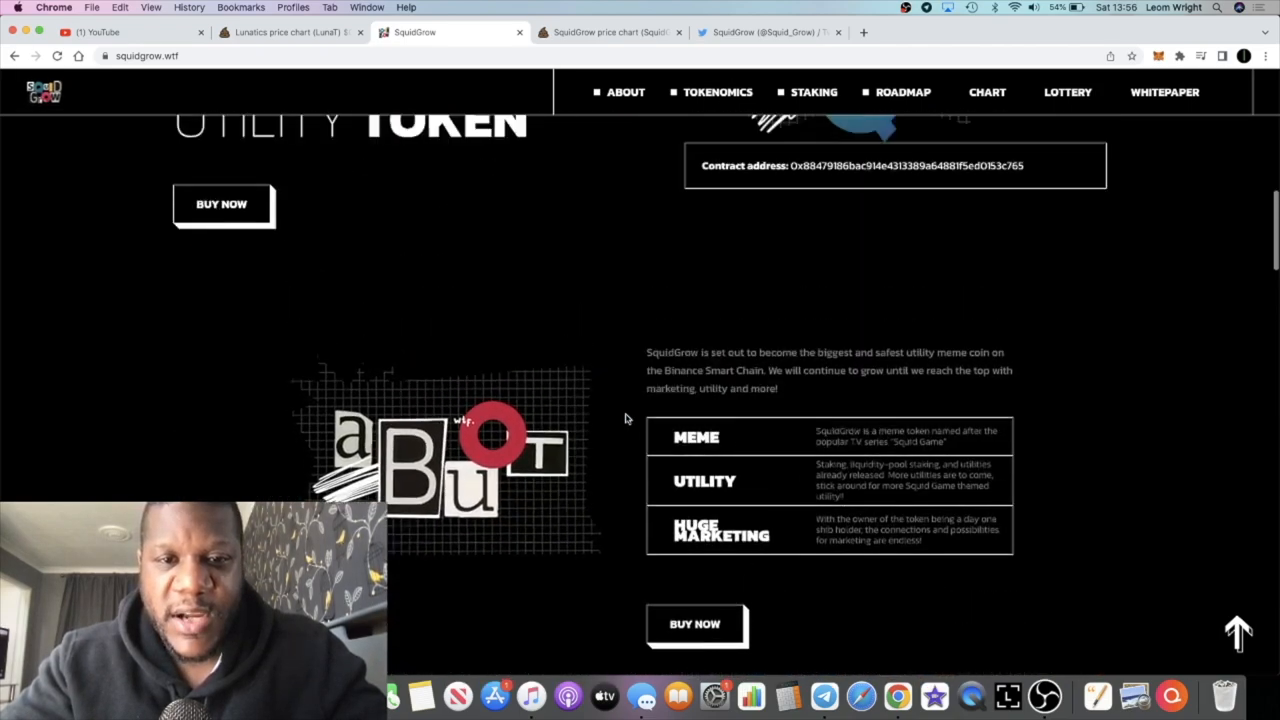
pyautogui.scroll(1, 625, 415)
pyautogui.scroll(5, 625, 418)
pyautogui.scroll(5, 626, 428)
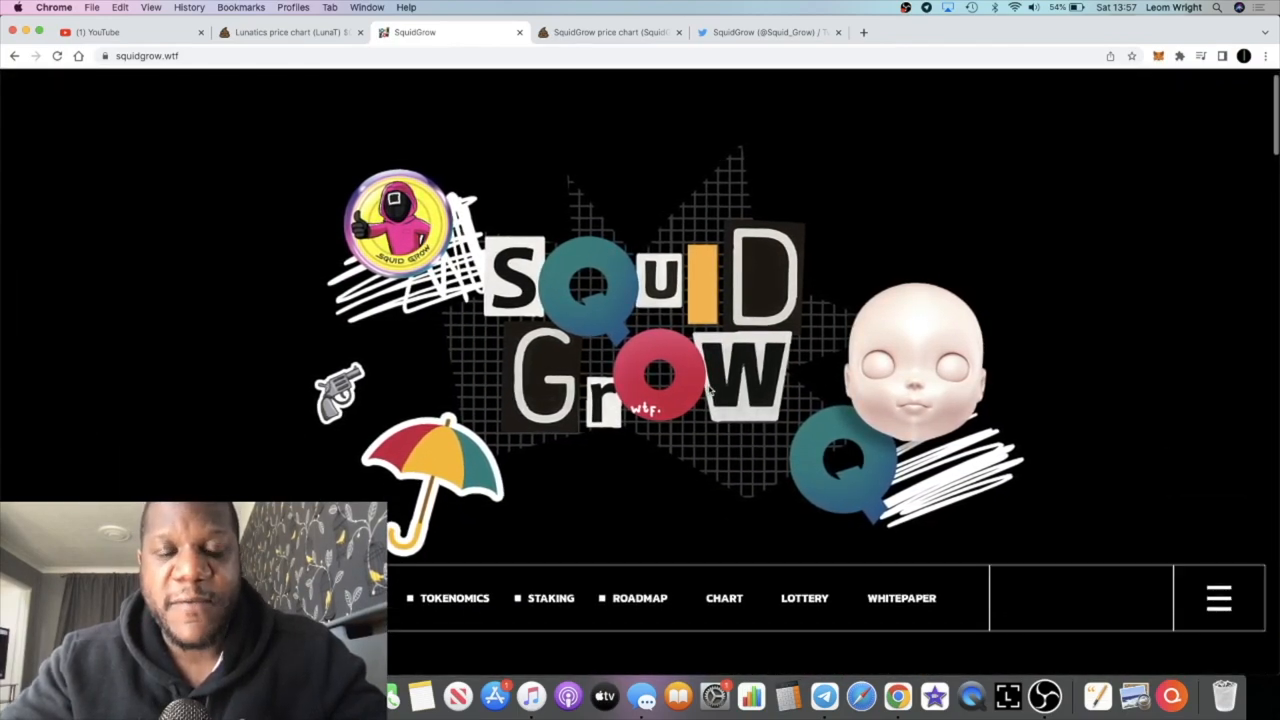
pyautogui.scroll(-5, 707, 388)
pyautogui.scroll(-5, 708, 389)
pyautogui.scroll(5, 710, 390)
pyautogui.scroll(5, 708, 390)
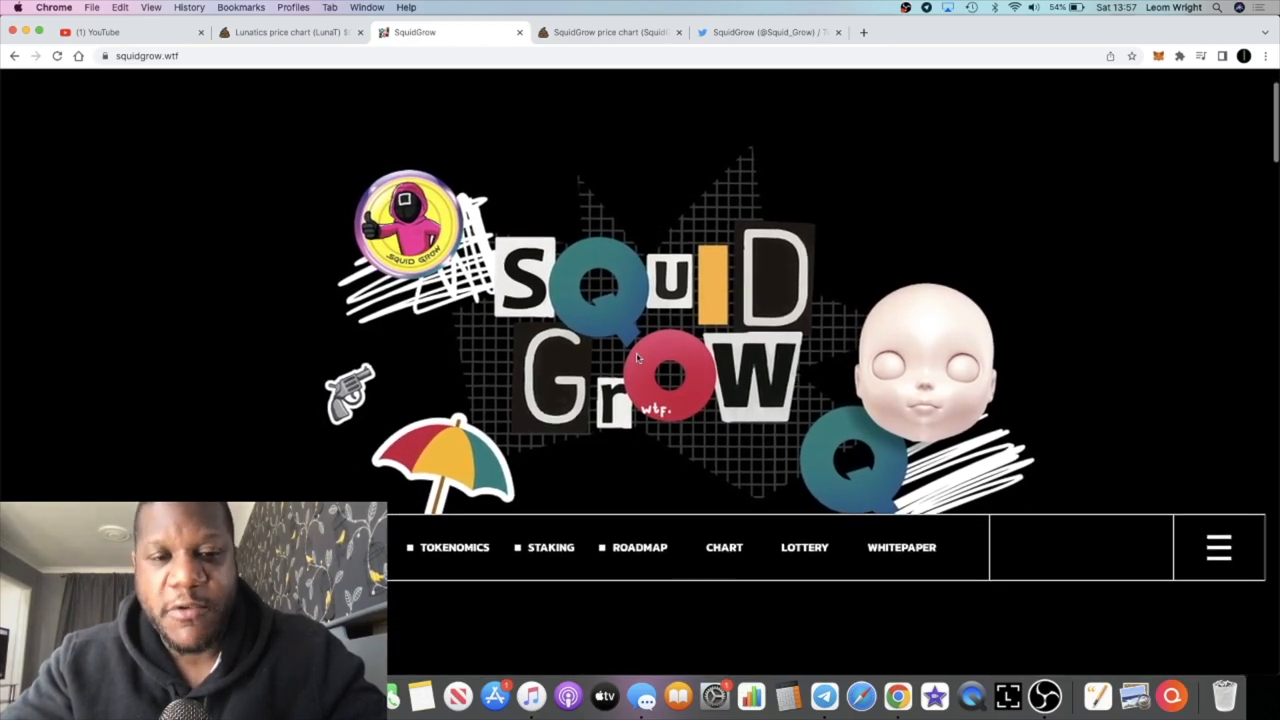
pyautogui.scroll(2, 632, 370)
pyautogui.scroll(-3, 632, 370)
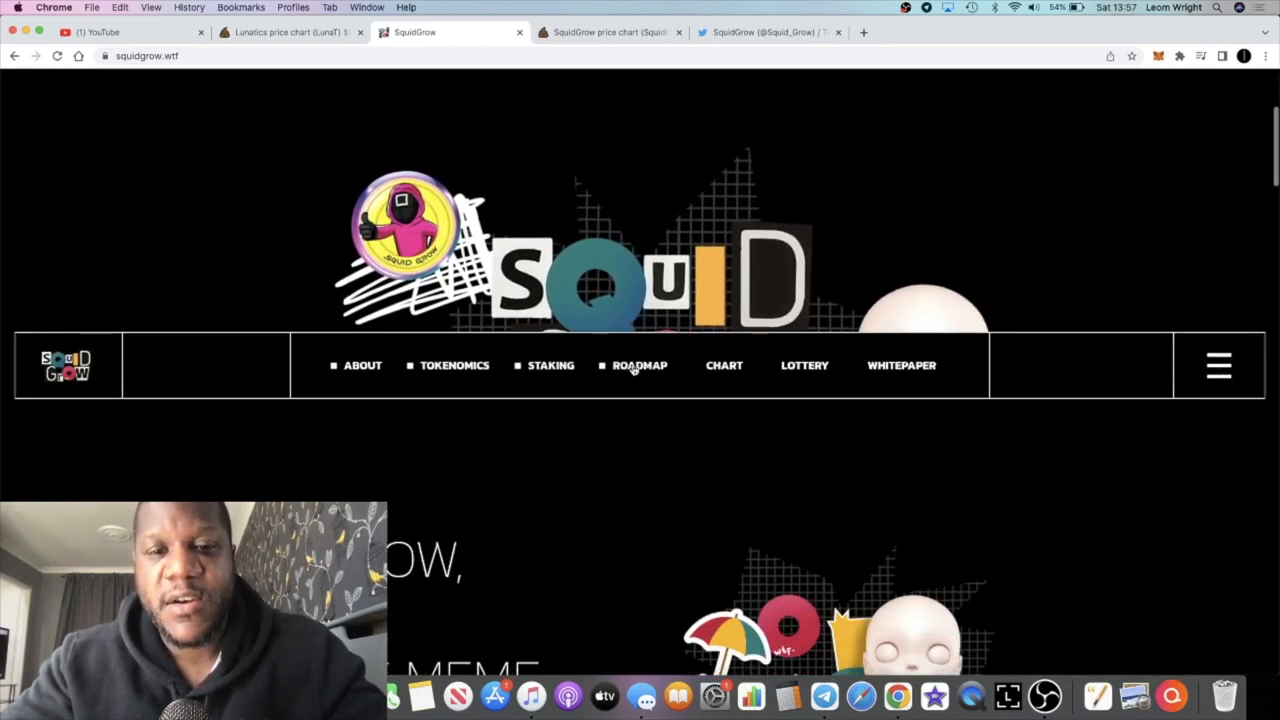
pyautogui.scroll(3, 632, 370)
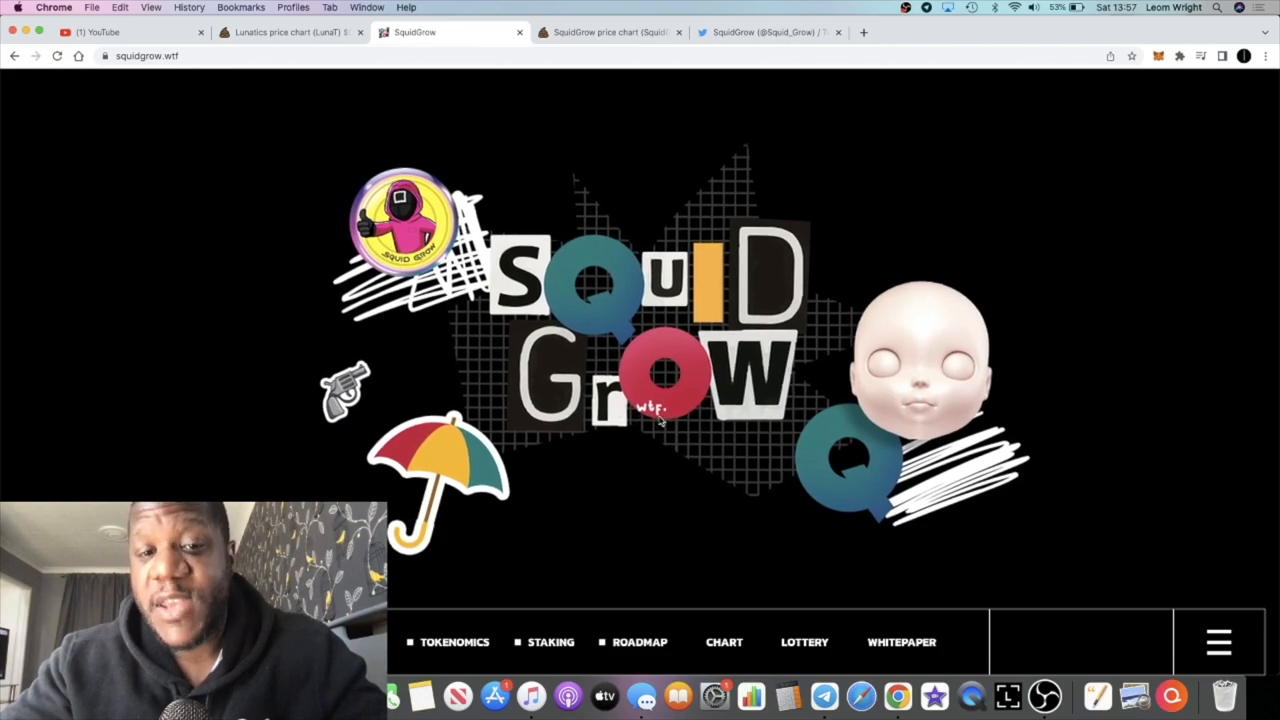
pyautogui.scroll(-5, 655, 436)
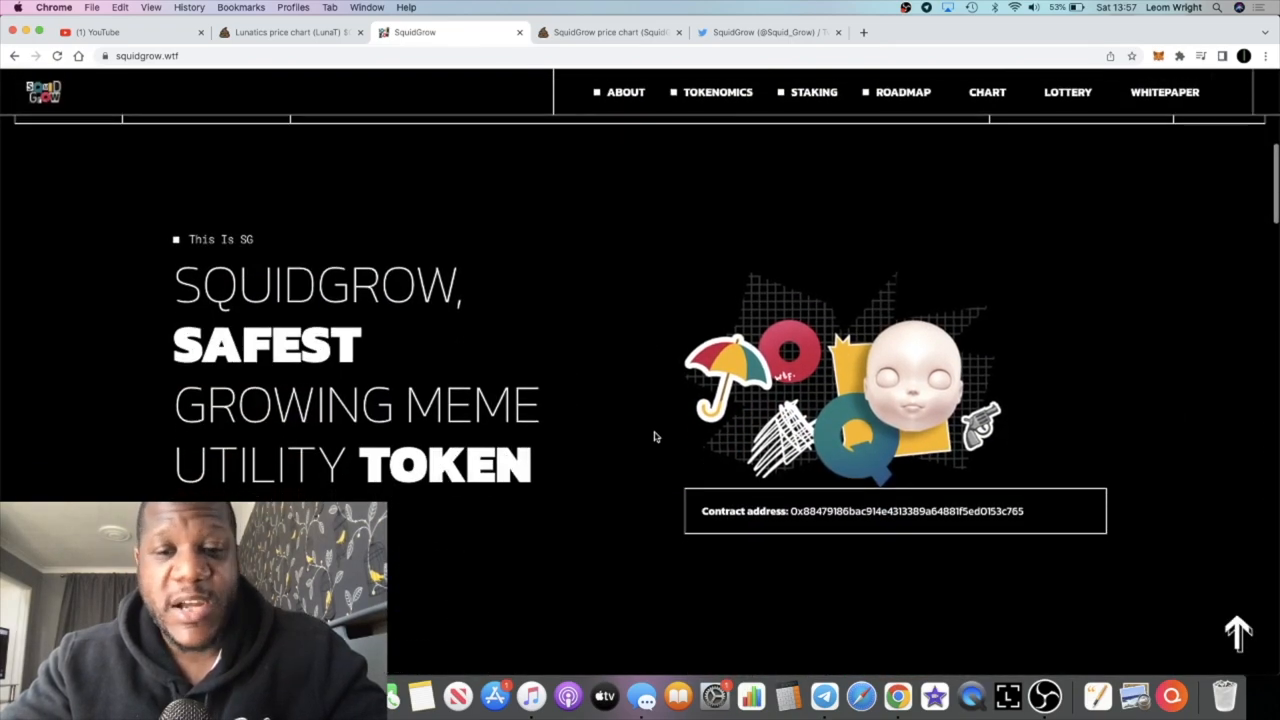
pyautogui.scroll(-5, 655, 436)
pyautogui.scroll(-1, 655, 436)
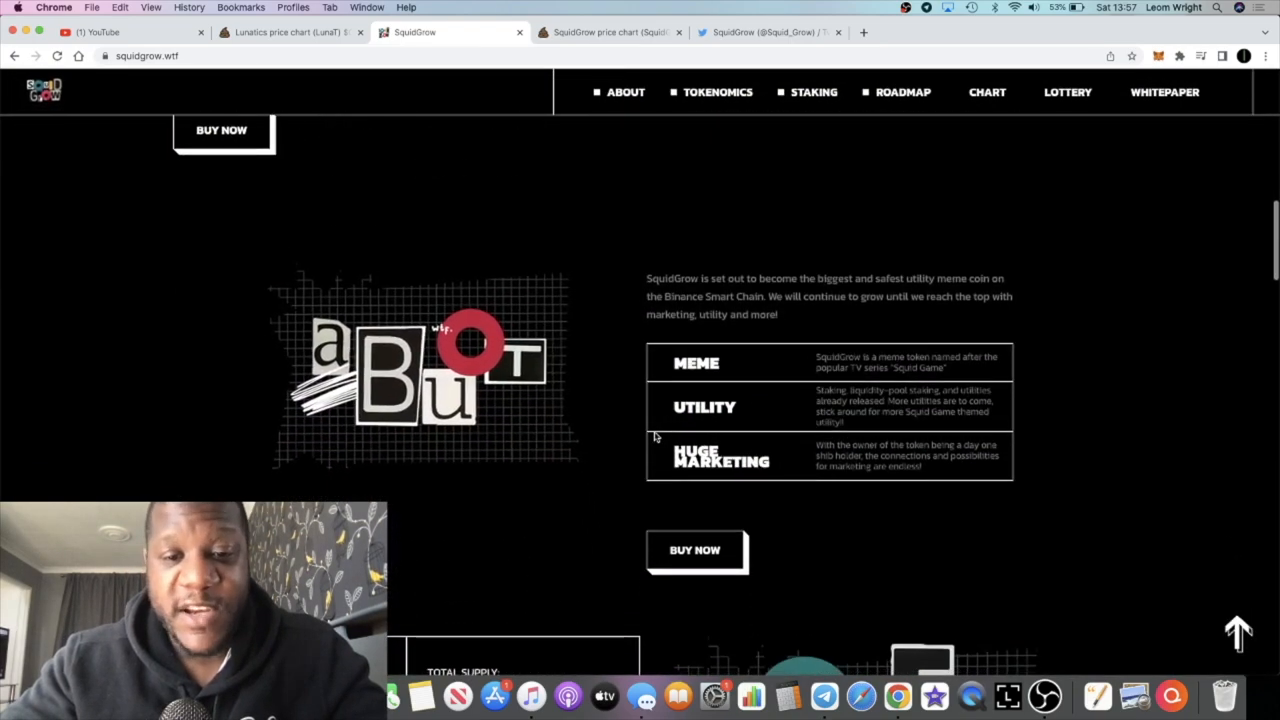
pyautogui.scroll(-5, 655, 436)
pyautogui.scroll(-2, 655, 436)
pyautogui.scroll(-3, 655, 436)
pyautogui.scroll(-2, 655, 436)
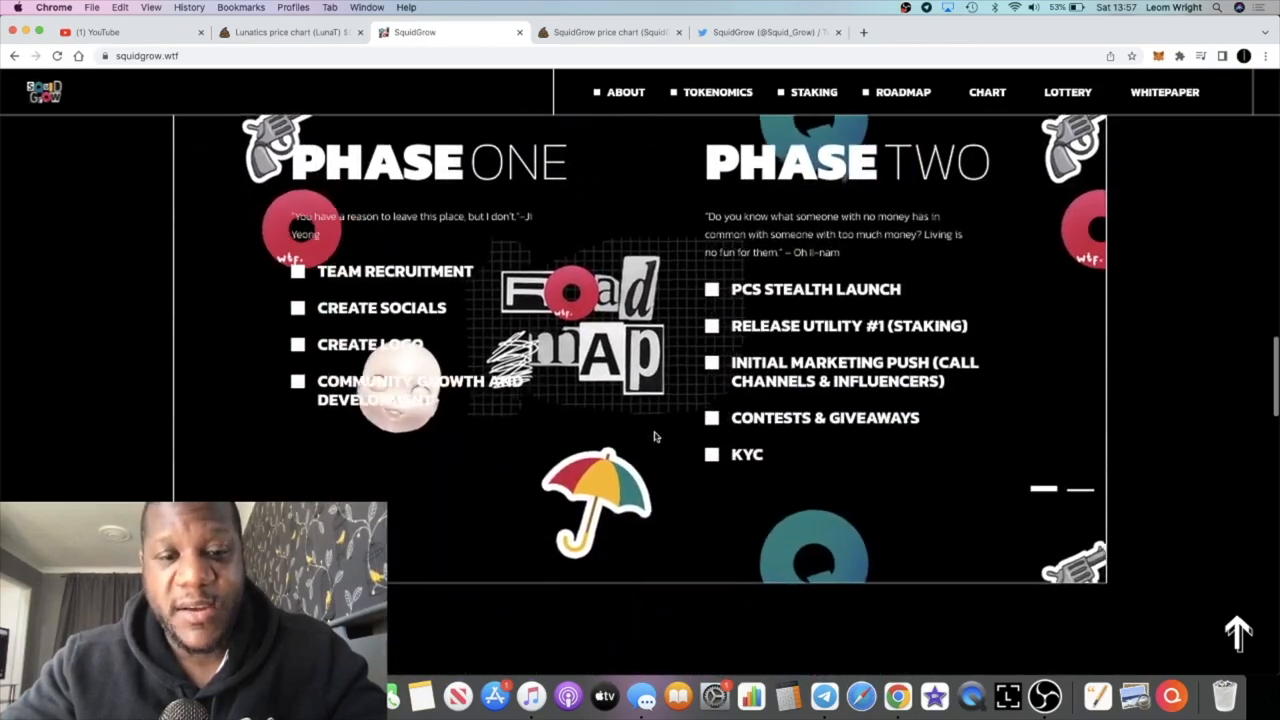
pyautogui.scroll(-1, 655, 436)
pyautogui.scroll(3, 655, 436)
pyautogui.scroll(3, 655, 436)
pyautogui.scroll(3, 655, 436)
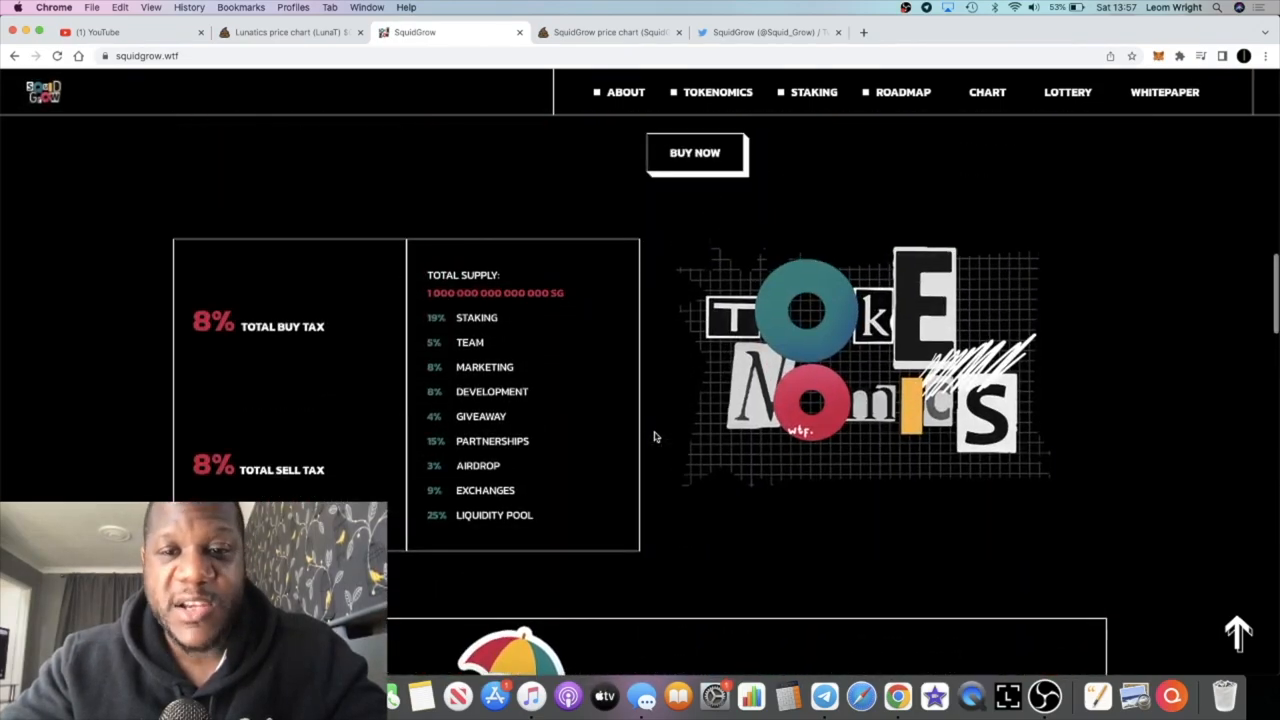
pyautogui.scroll(3, 655, 436)
pyautogui.scroll(-5, 655, 436)
pyautogui.scroll(-4, 655, 436)
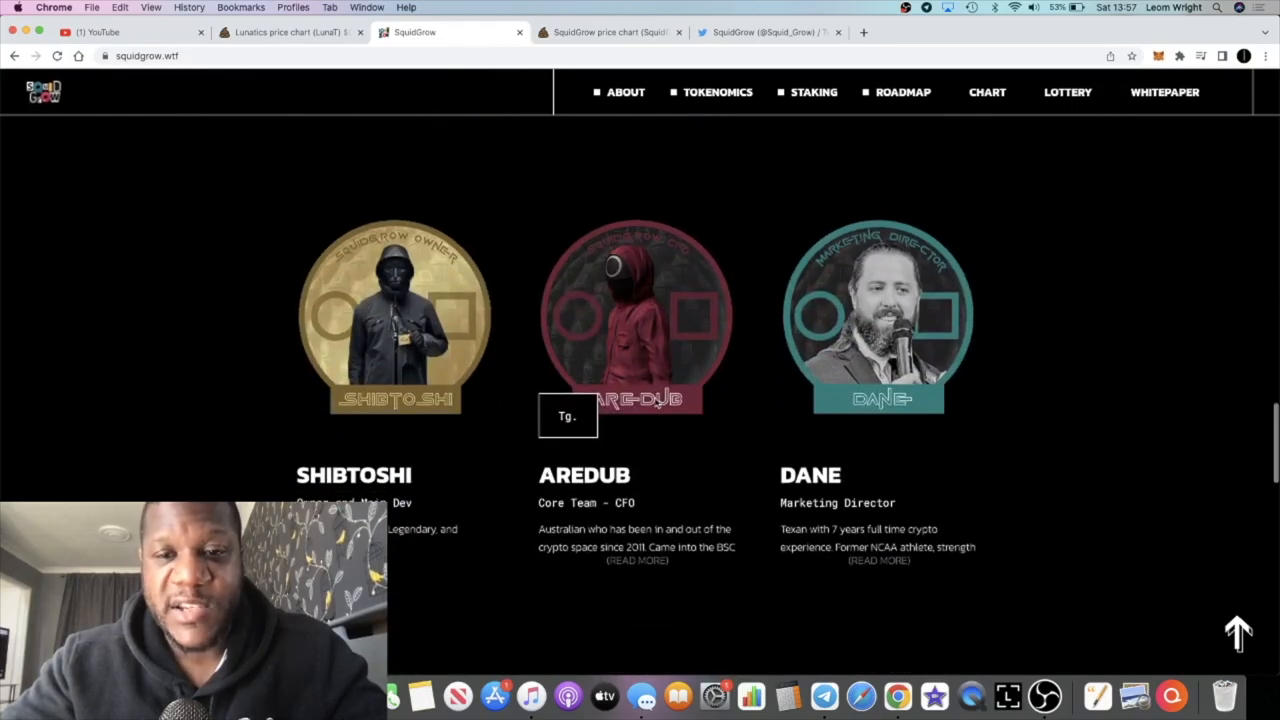
pyautogui.scroll(2, 617, 371)
pyautogui.scroll(3, 617, 371)
pyautogui.scroll(-3, 617, 371)
pyautogui.scroll(-1, 617, 371)
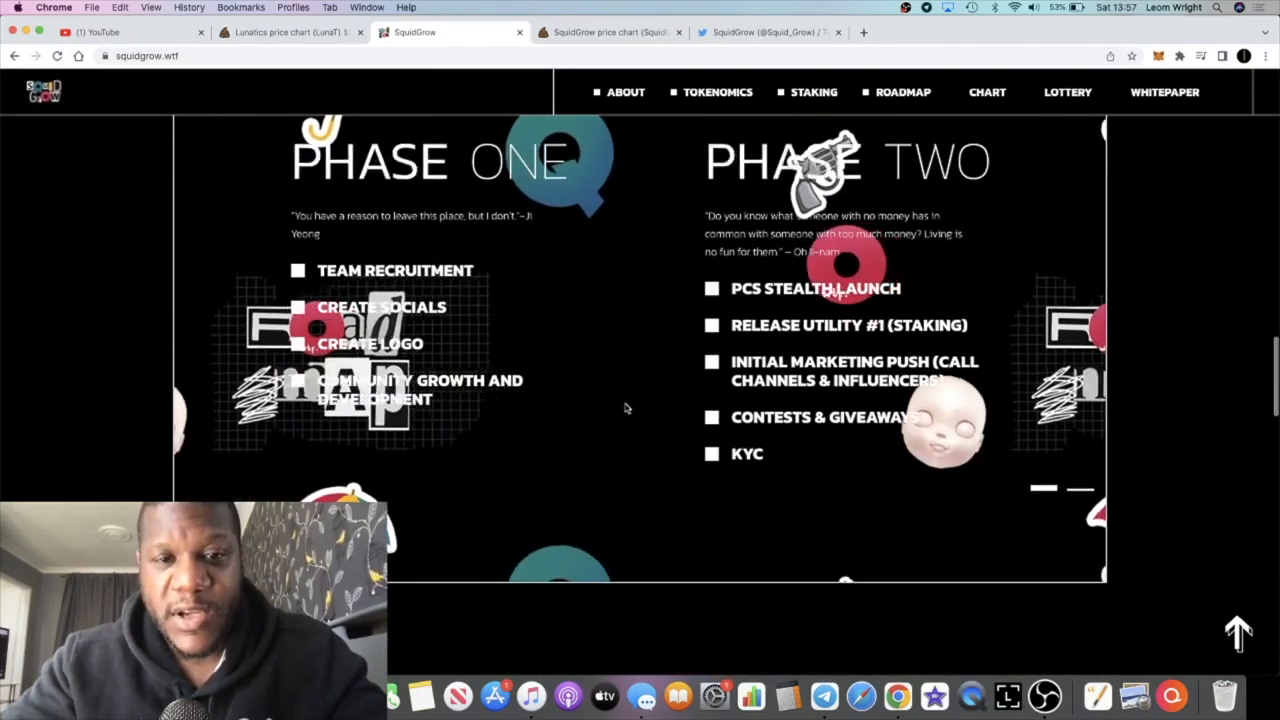
pyautogui.scroll(1, 636, 371)
pyautogui.scroll(10, 636, 371)
pyautogui.scroll(5, 636, 371)
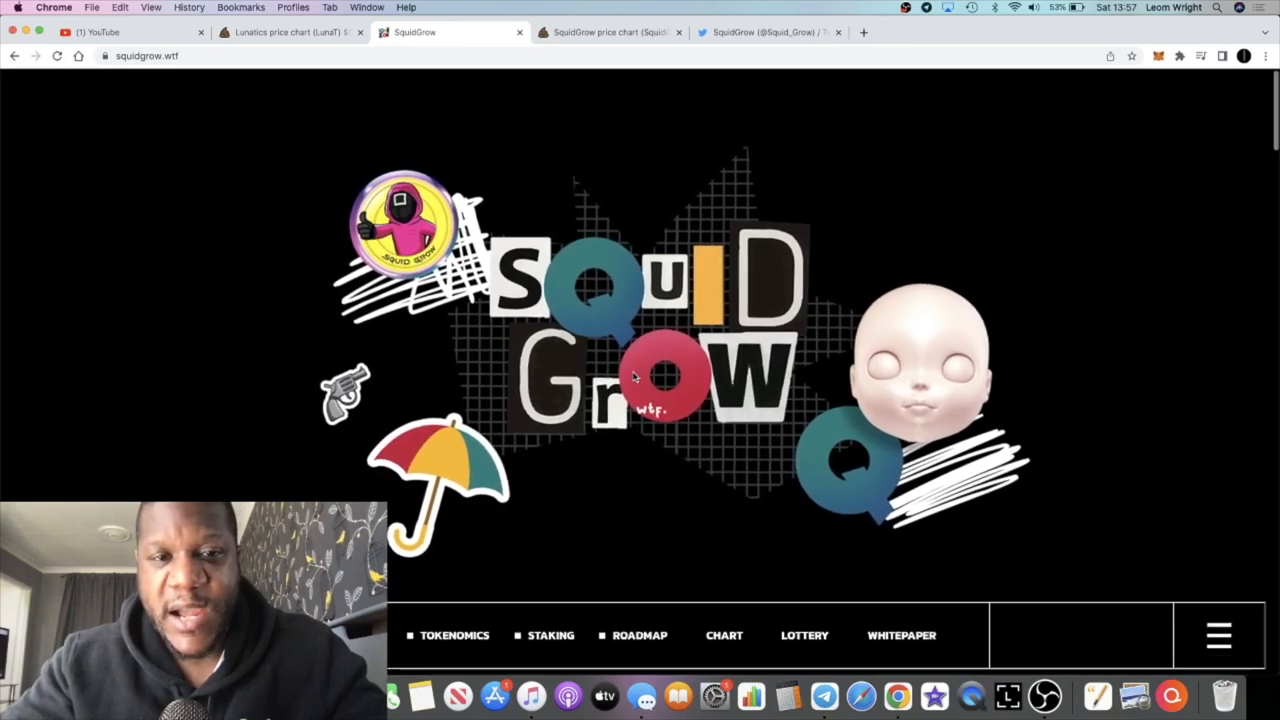
pyautogui.scroll(-3, 639, 358)
pyautogui.scroll(-3, 633, 377)
pyautogui.scroll(-1, 633, 377)
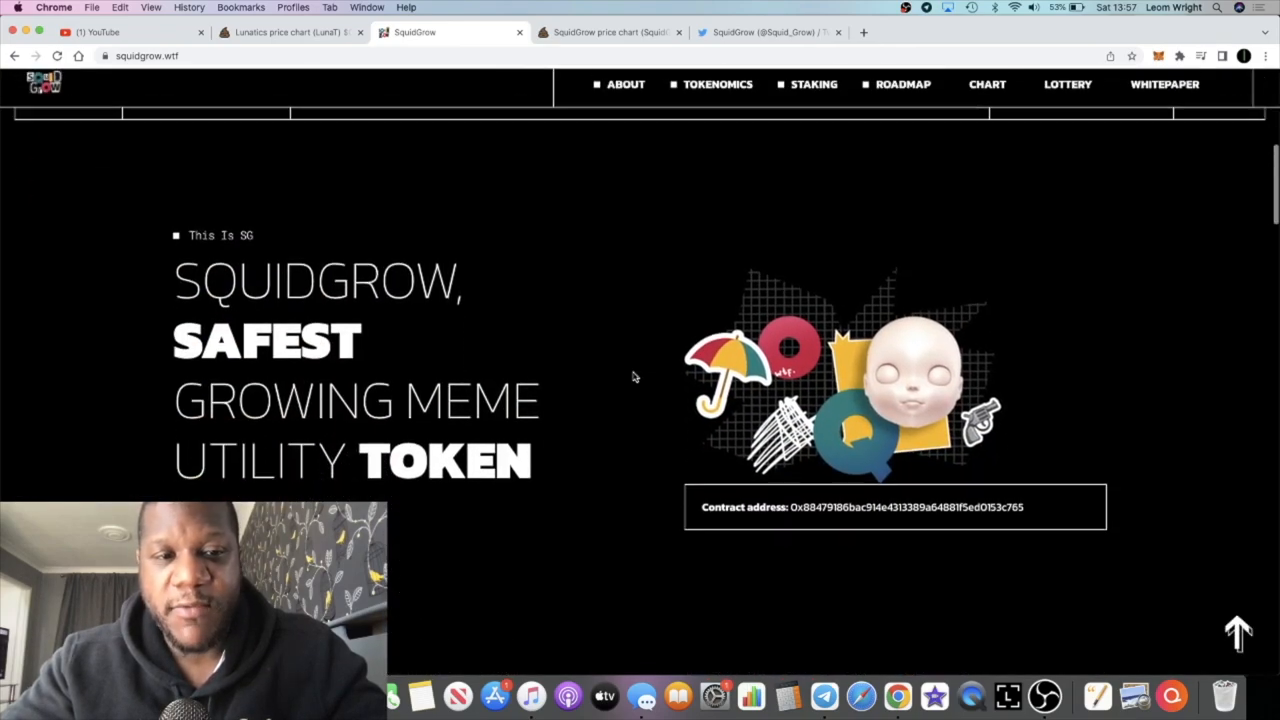
pyautogui.scroll(-2, 633, 377)
pyautogui.scroll(-2, 633, 377)
pyautogui.scroll(-2, 633, 377)
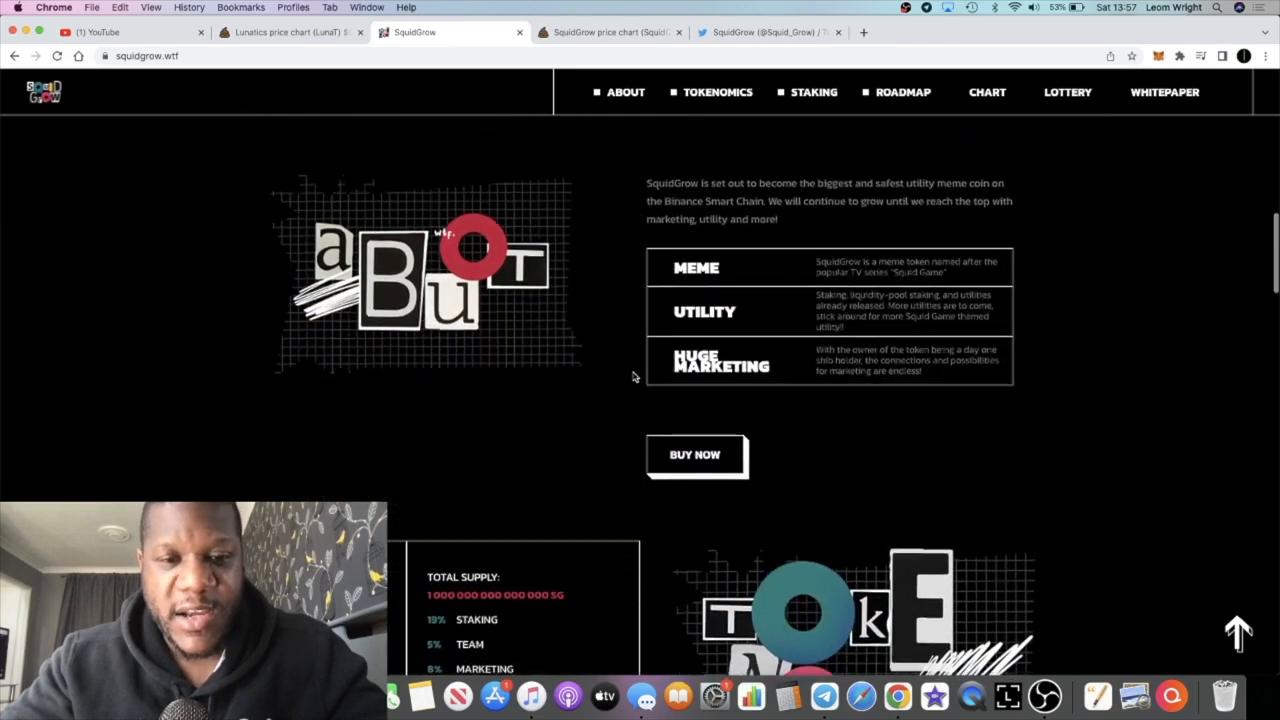
pyautogui.scroll(-1, 633, 377)
pyautogui.scroll(-2, 633, 377)
pyautogui.scroll(3, 633, 377)
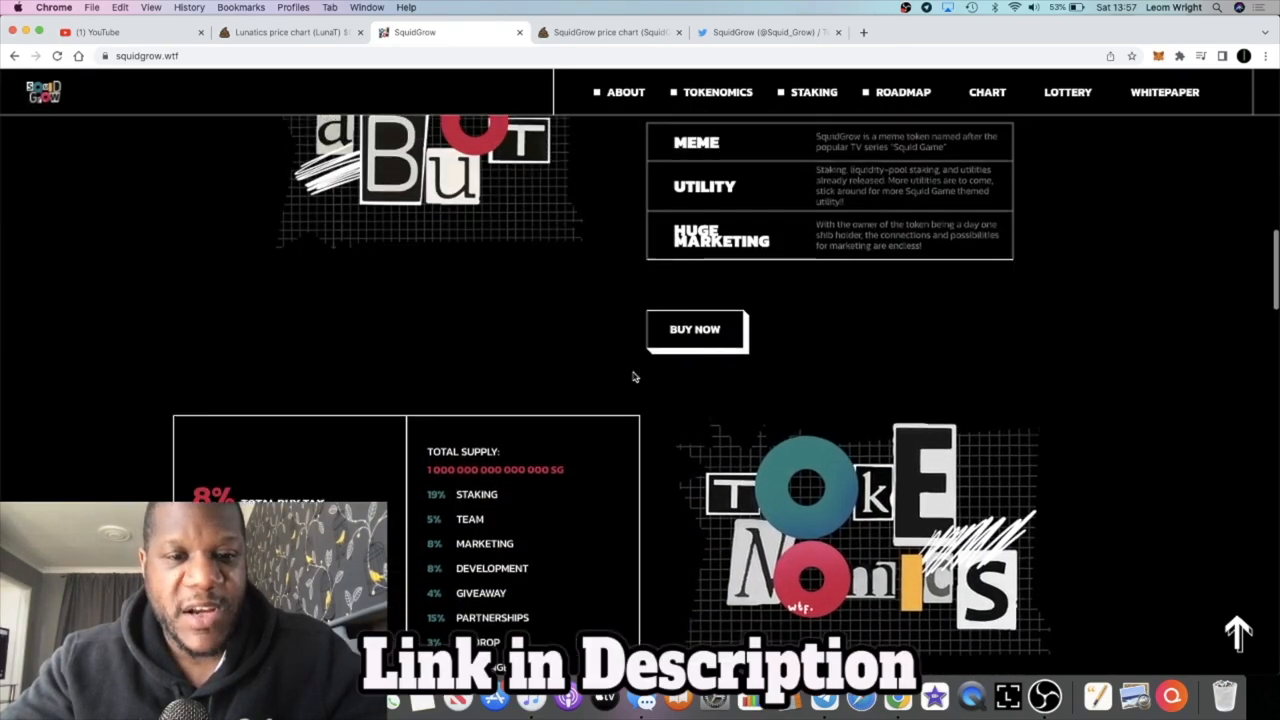
pyautogui.scroll(5, 633, 377)
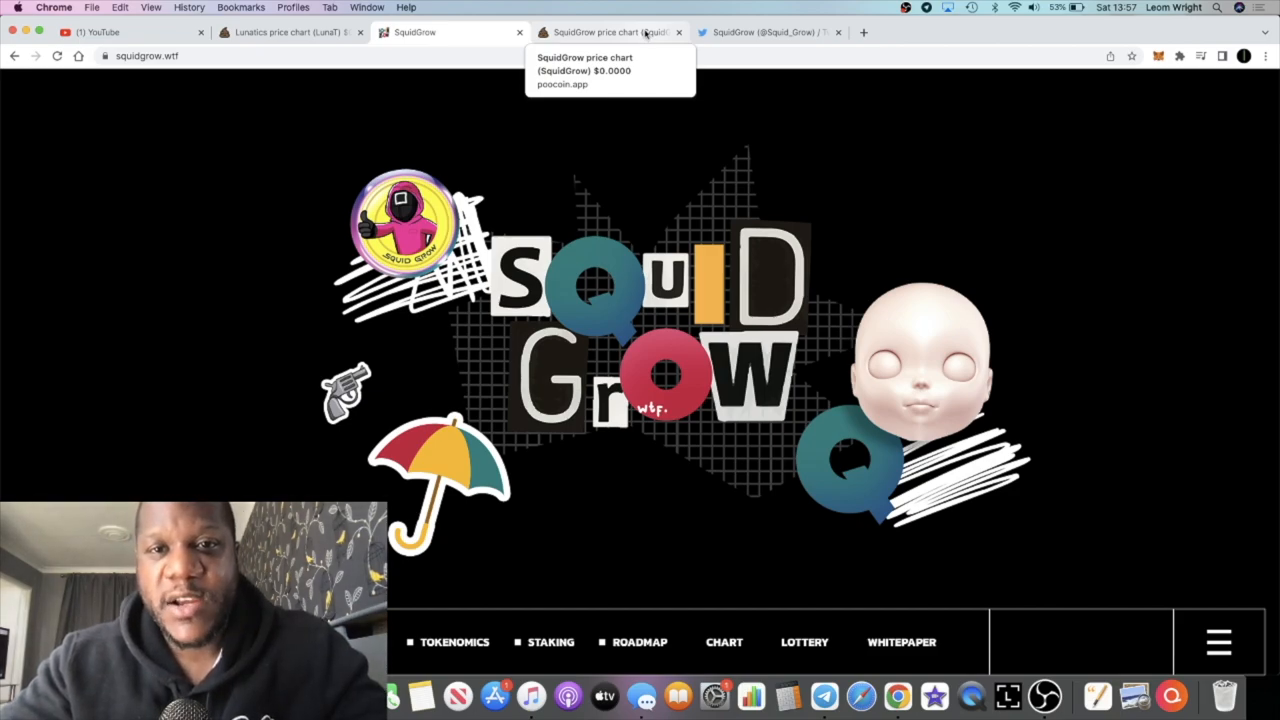
pyautogui.click(760, 32)
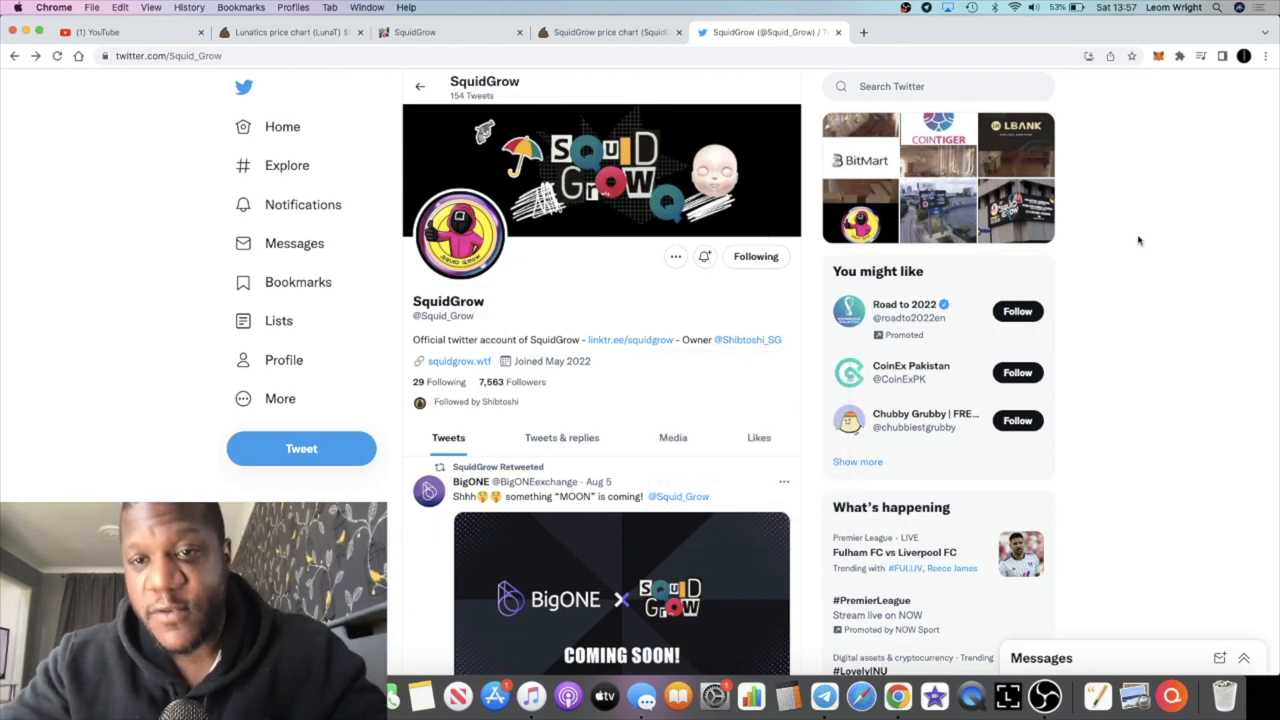
pyautogui.scroll(-3, 1138, 240)
pyautogui.scroll(-5, 1138, 240)
pyautogui.scroll(-5, 1095, 349)
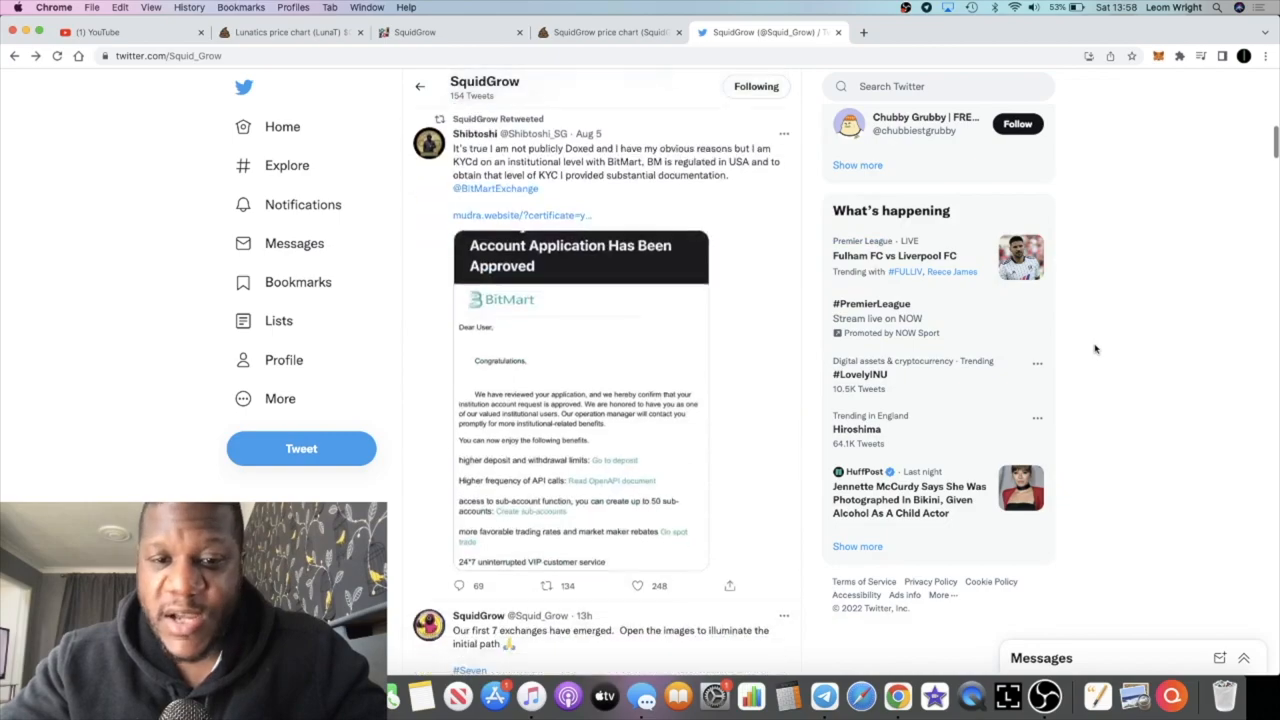
pyautogui.scroll(-4, 1095, 349)
pyautogui.scroll(-2, 1095, 349)
pyautogui.scroll(-5, 1095, 349)
pyautogui.scroll(-2, 1095, 349)
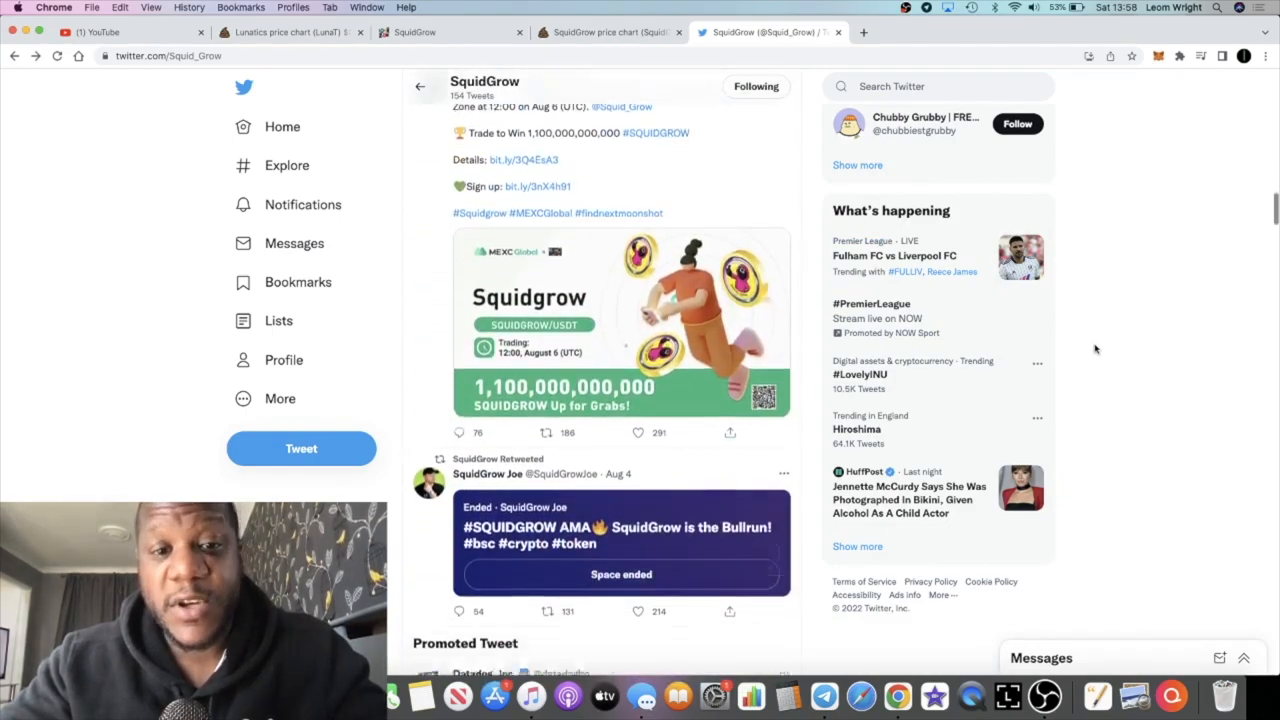
pyautogui.scroll(-5, 1095, 349)
pyautogui.scroll(-1, 1095, 349)
pyautogui.scroll(-4, 1095, 349)
pyautogui.scroll(-4, 1095, 349)
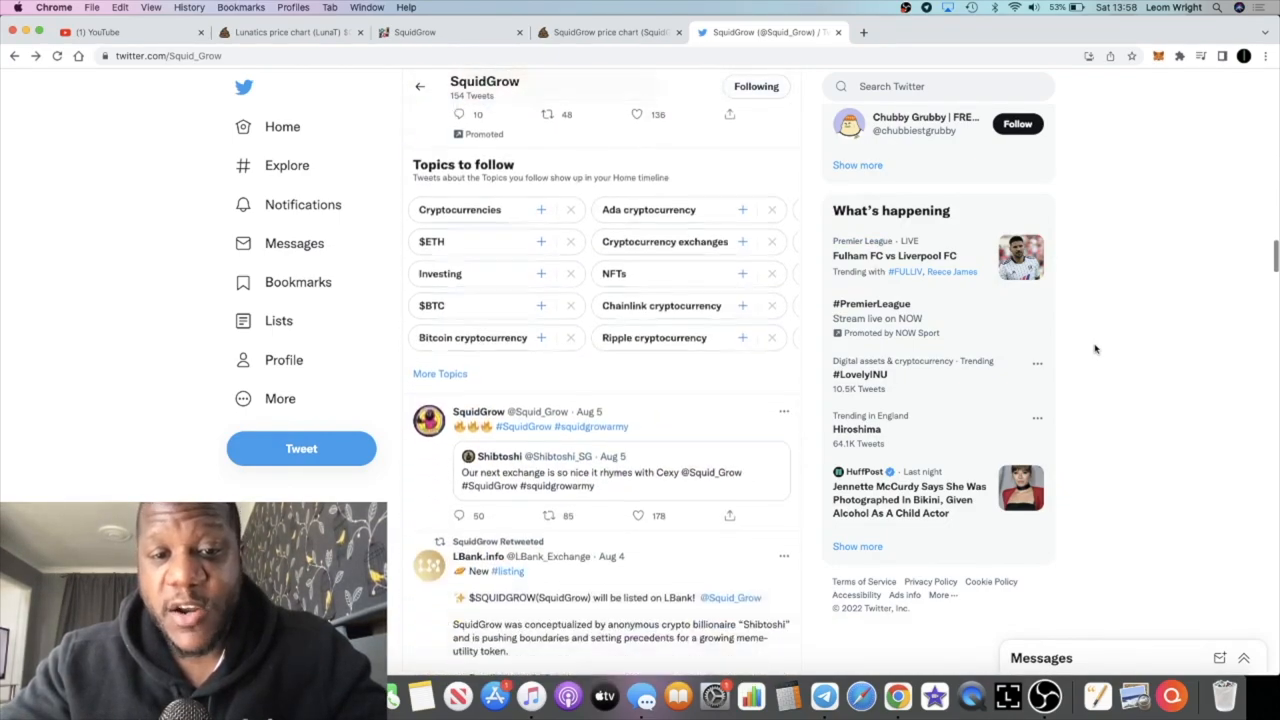
pyautogui.scroll(-4, 1095, 349)
pyautogui.scroll(-4, 1095, 349)
pyautogui.scroll(-4, 1095, 349)
pyautogui.scroll(-2, 1095, 349)
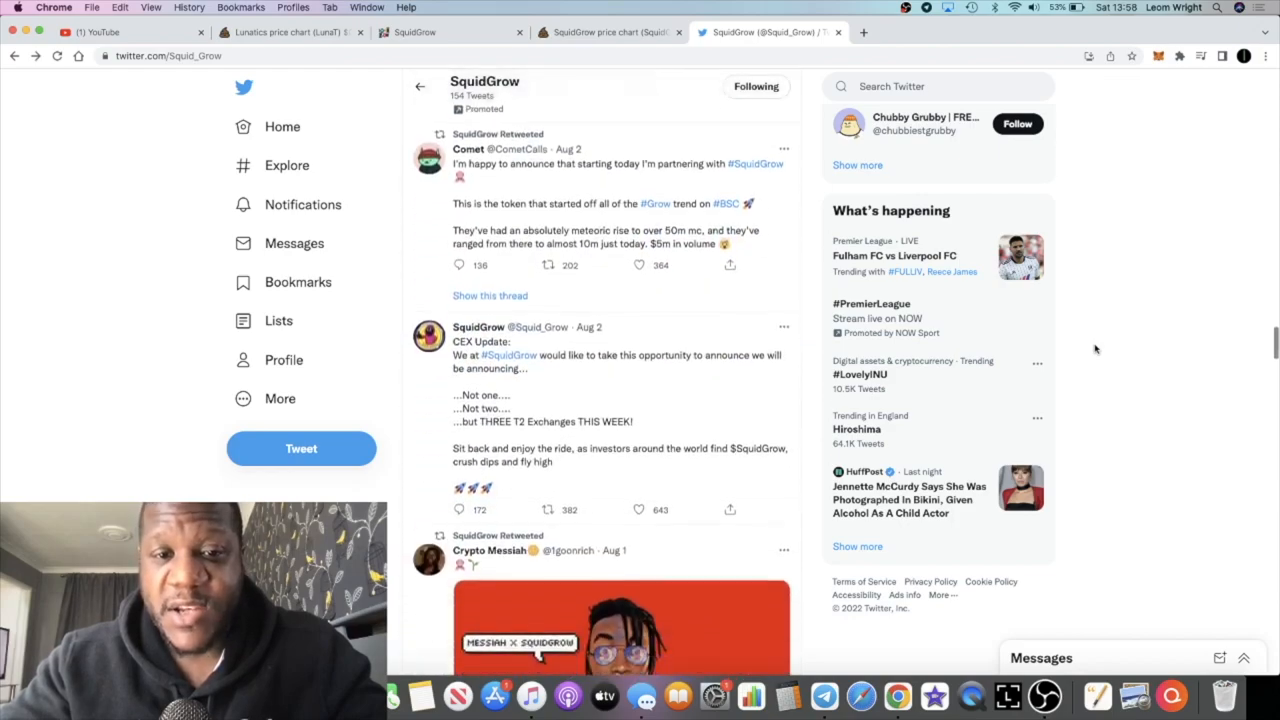
pyautogui.scroll(-4, 1095, 349)
pyautogui.scroll(-2, 1090, 349)
pyautogui.scroll(-2, 1080, 350)
pyautogui.scroll(-1, 1070, 350)
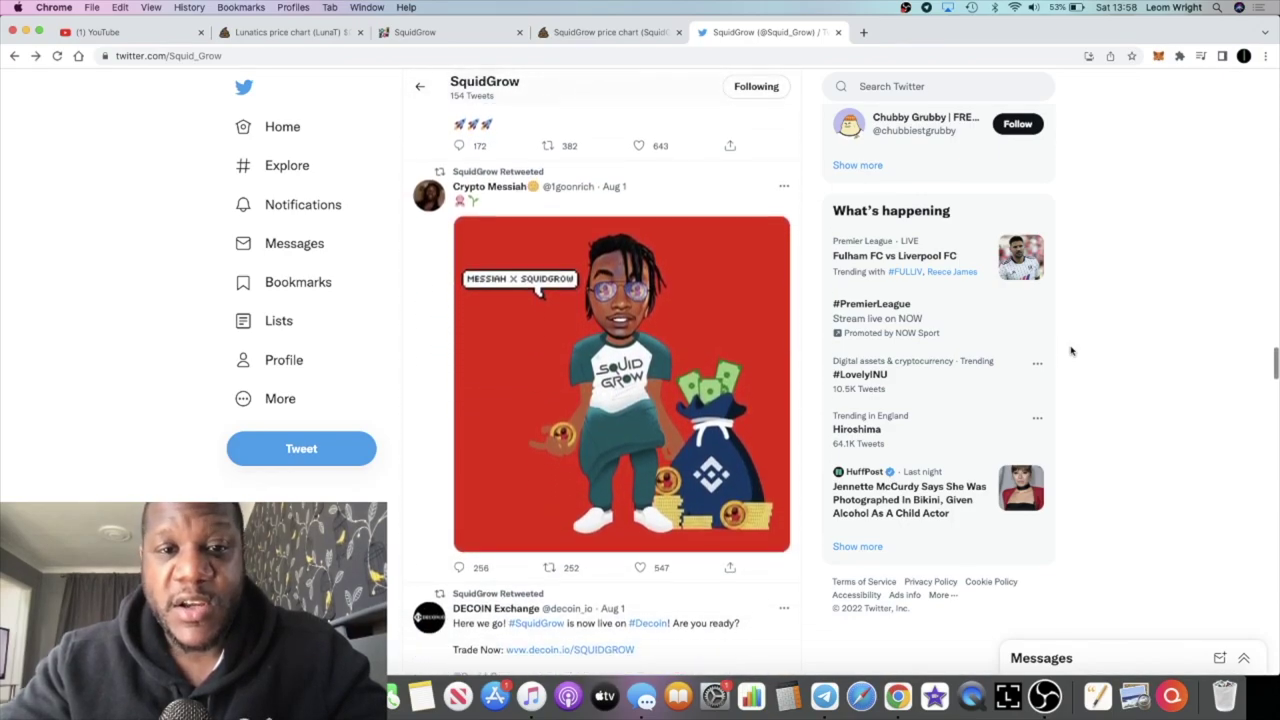
pyautogui.scroll(-1, 1054, 363)
pyautogui.scroll(-4, 1054, 363)
pyautogui.scroll(-1, 1054, 365)
pyautogui.scroll(-2, 1054, 367)
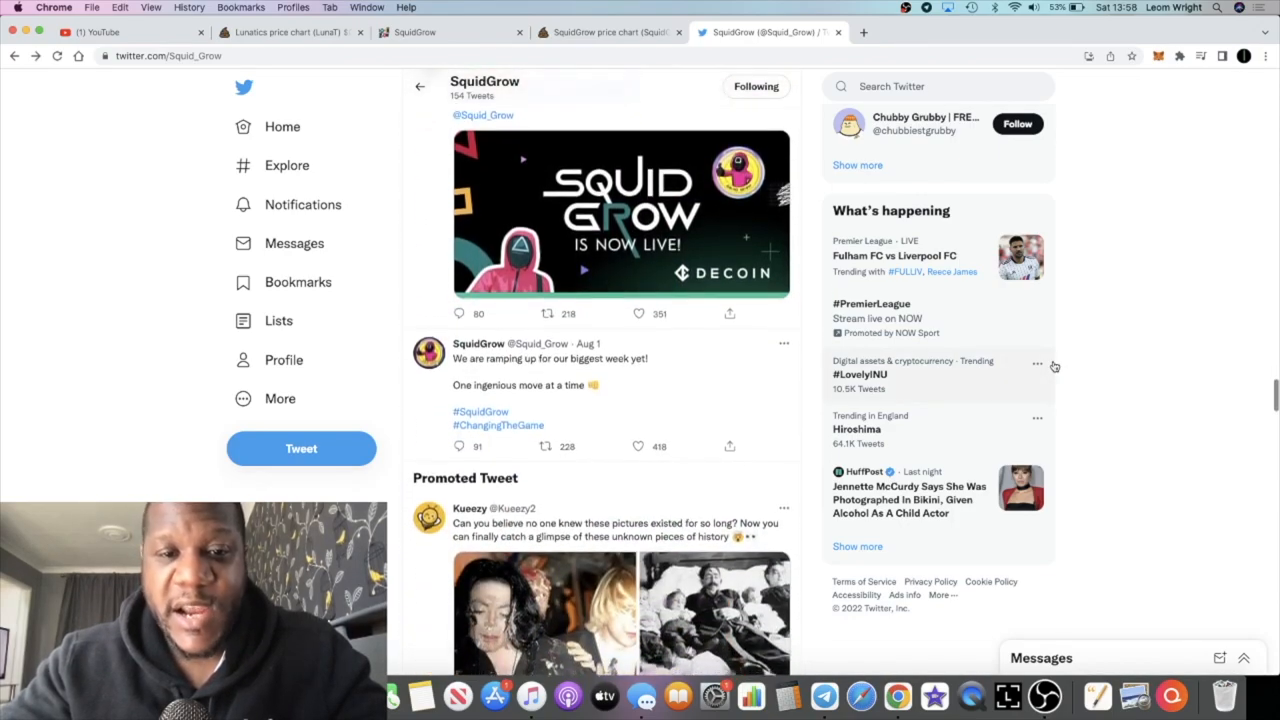
pyautogui.scroll(-3, 1054, 367)
pyautogui.scroll(-2, 1054, 367)
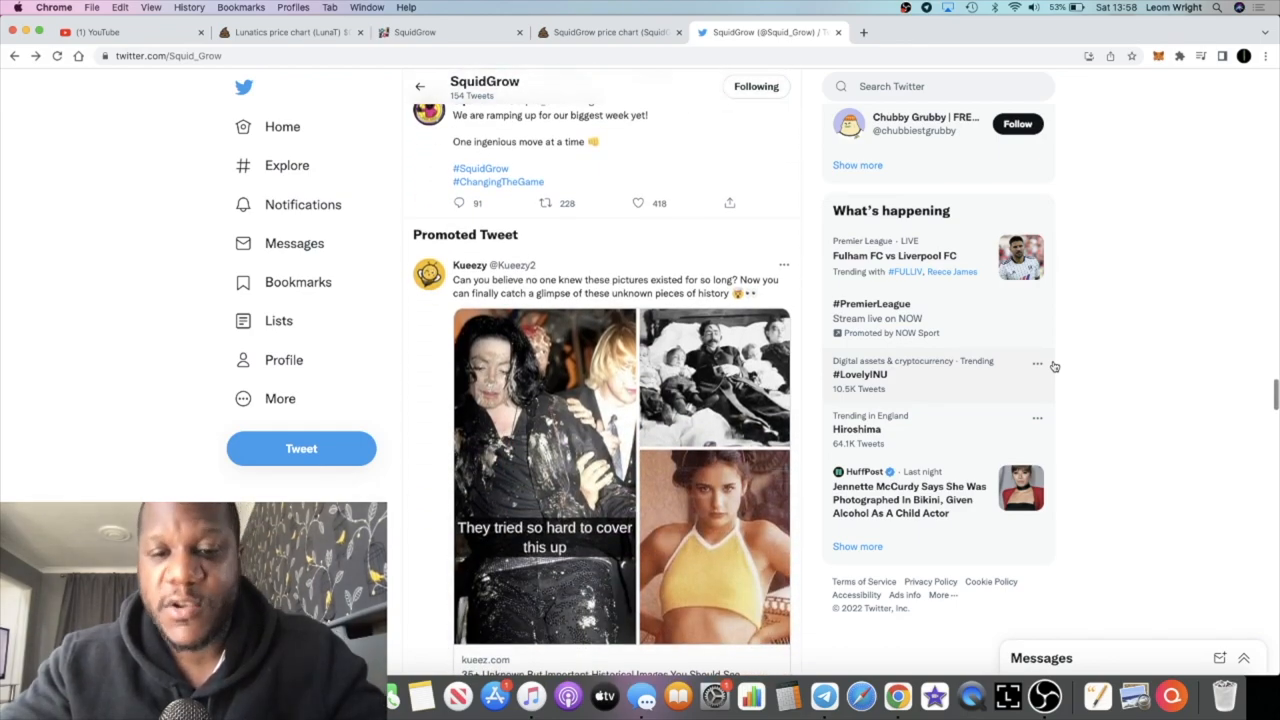
pyautogui.scroll(-4, 1054, 367)
pyautogui.scroll(-2, 1054, 367)
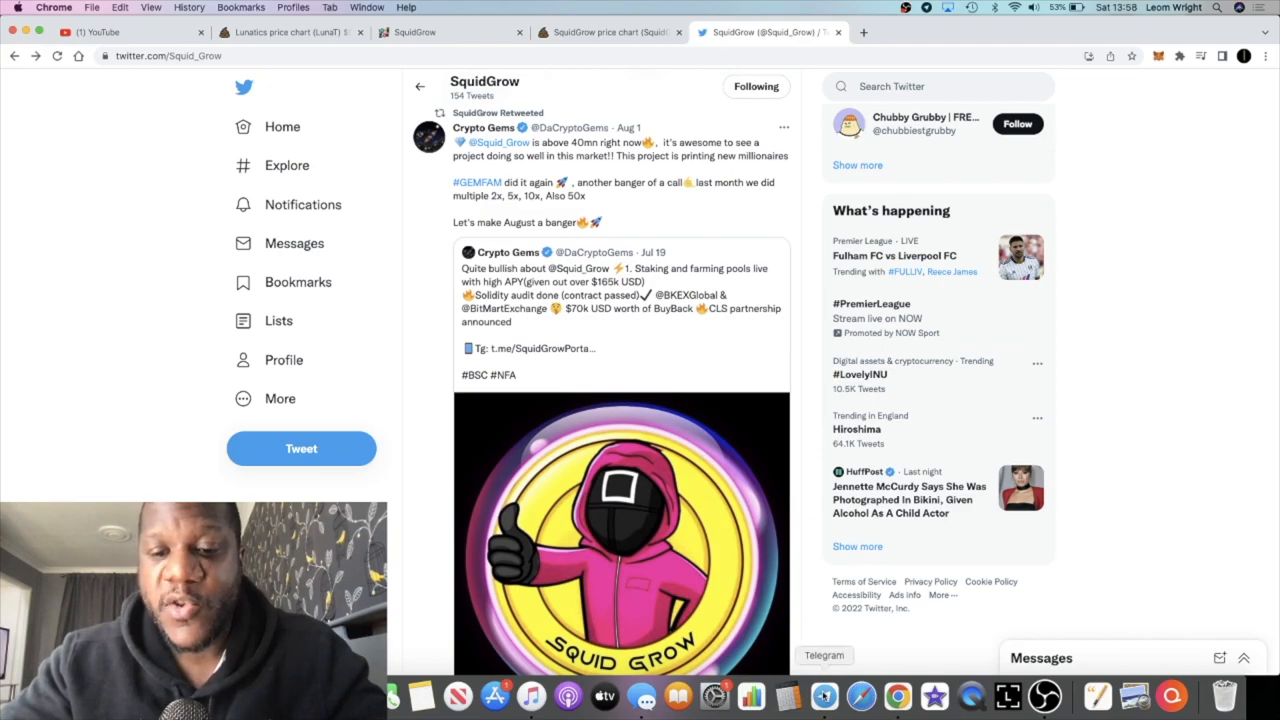
pyautogui.click(824, 696)
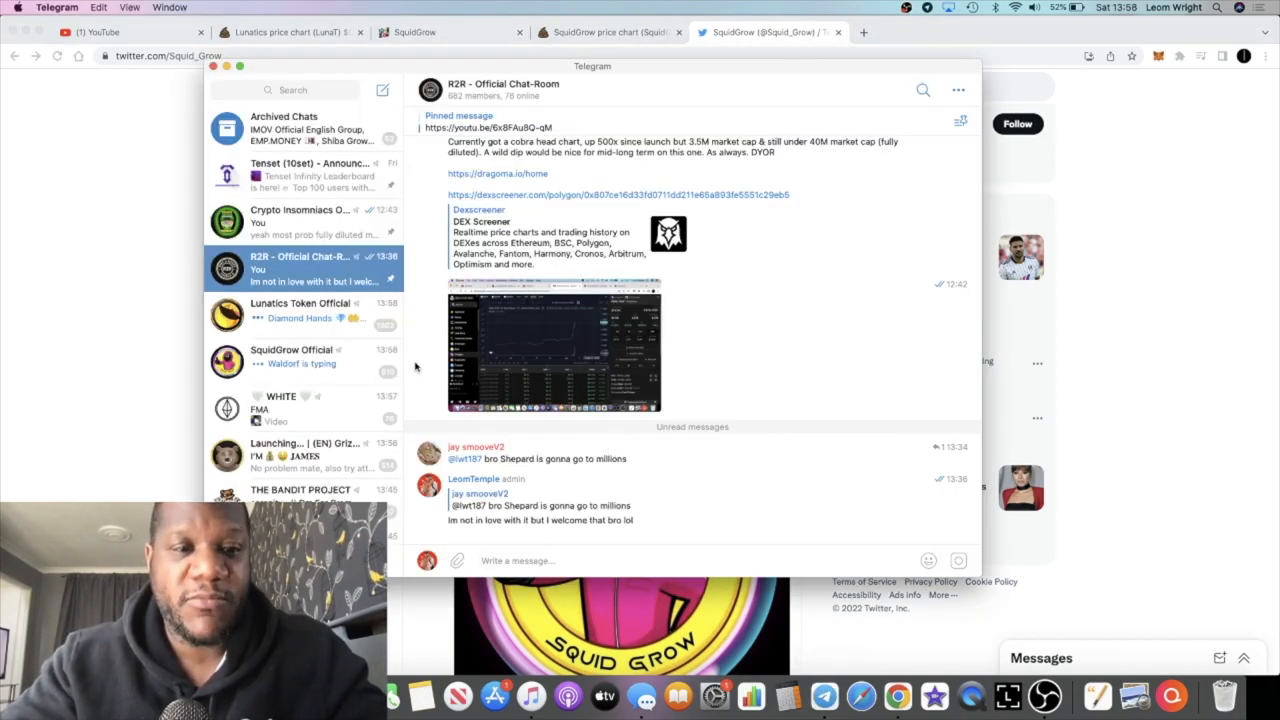
# Step: Review the SquidGrow Official group chat and its info (7,576 members), then return to Twitter
pyautogui.click(368, 366)
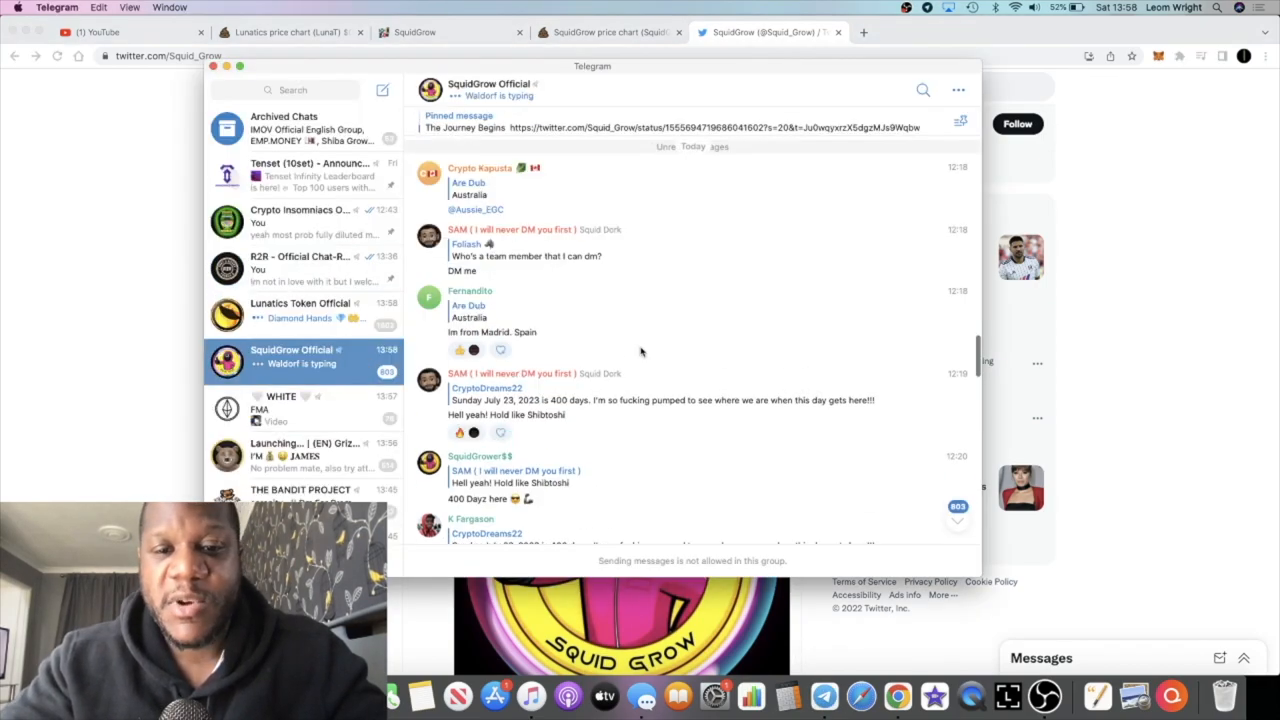
pyautogui.scroll(-3, 641, 351)
pyautogui.scroll(-3, 641, 351)
pyautogui.scroll(-3, 641, 351)
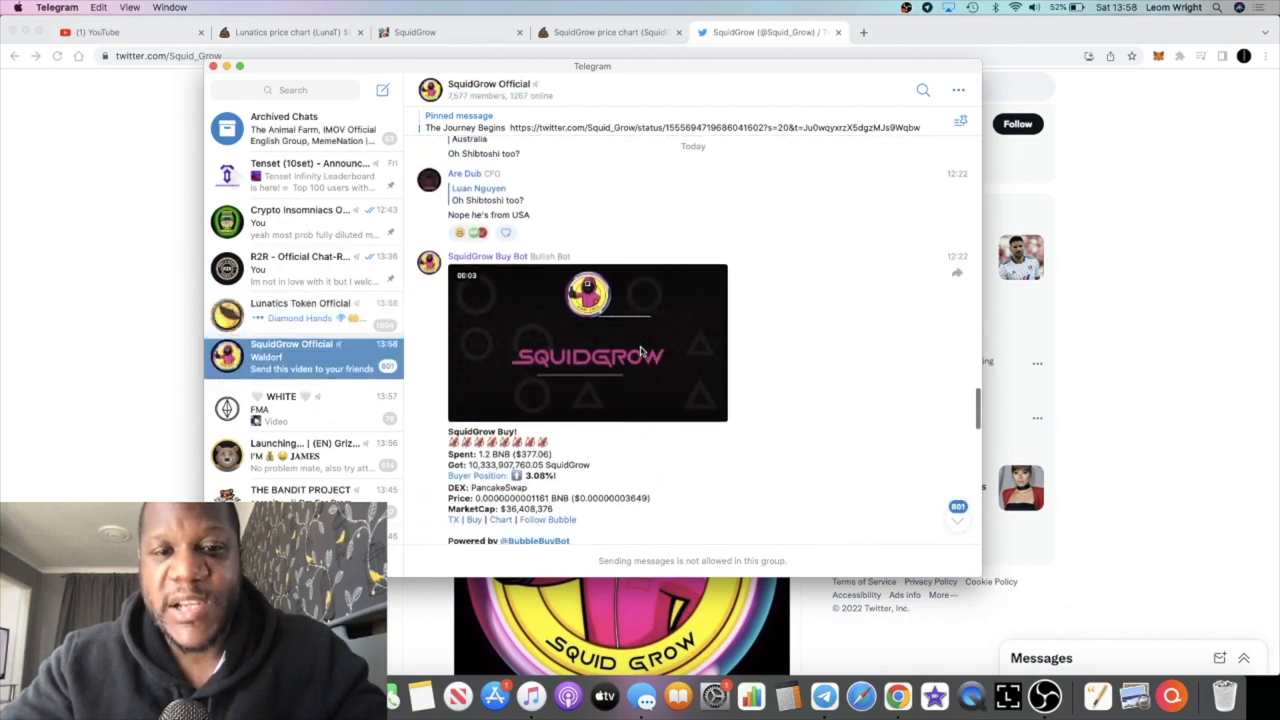
pyautogui.scroll(-3, 641, 351)
pyautogui.scroll(-2, 626, 356)
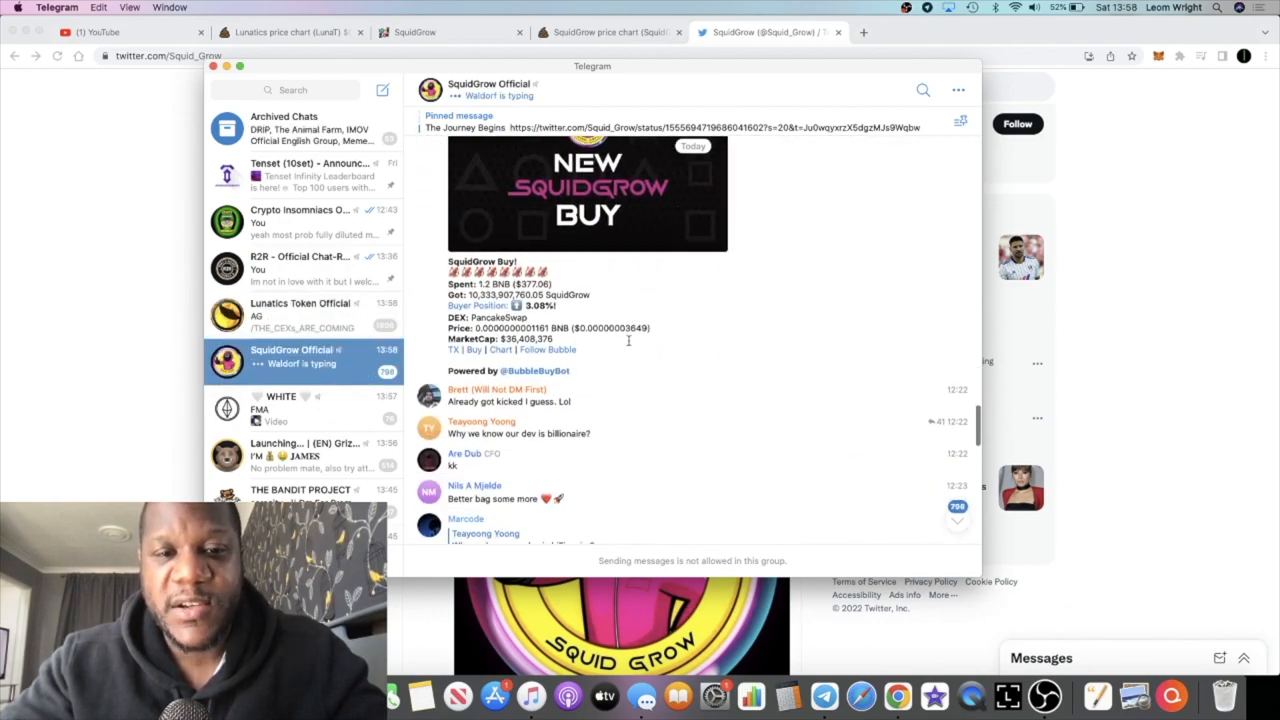
pyautogui.scroll(-3, 628, 344)
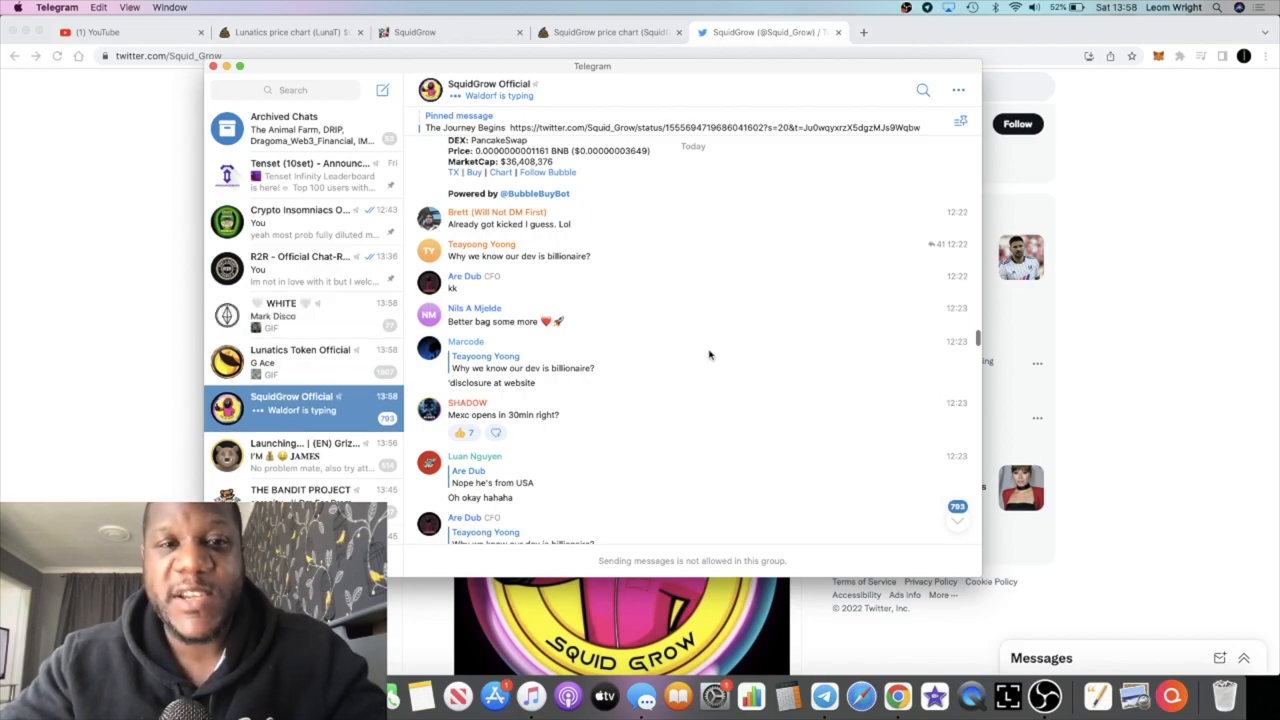
pyautogui.scroll(-3, 709, 354)
pyautogui.click(704, 101)
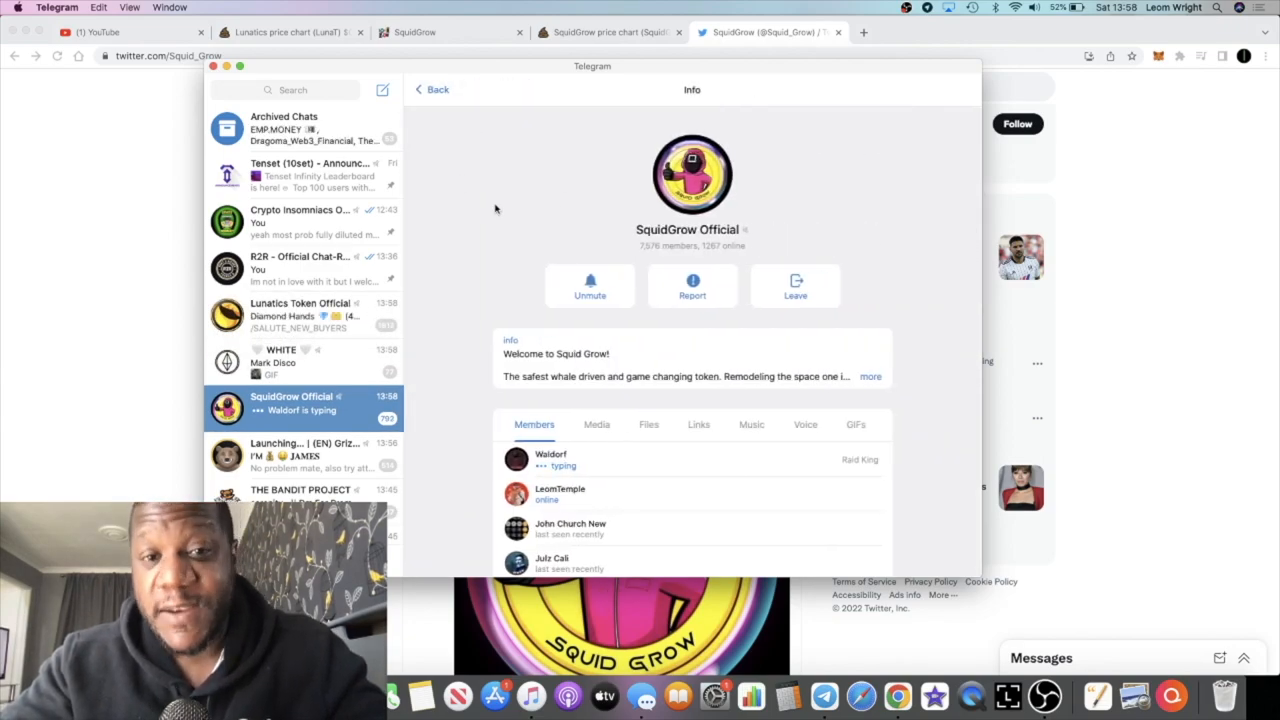
pyautogui.click(421, 91)
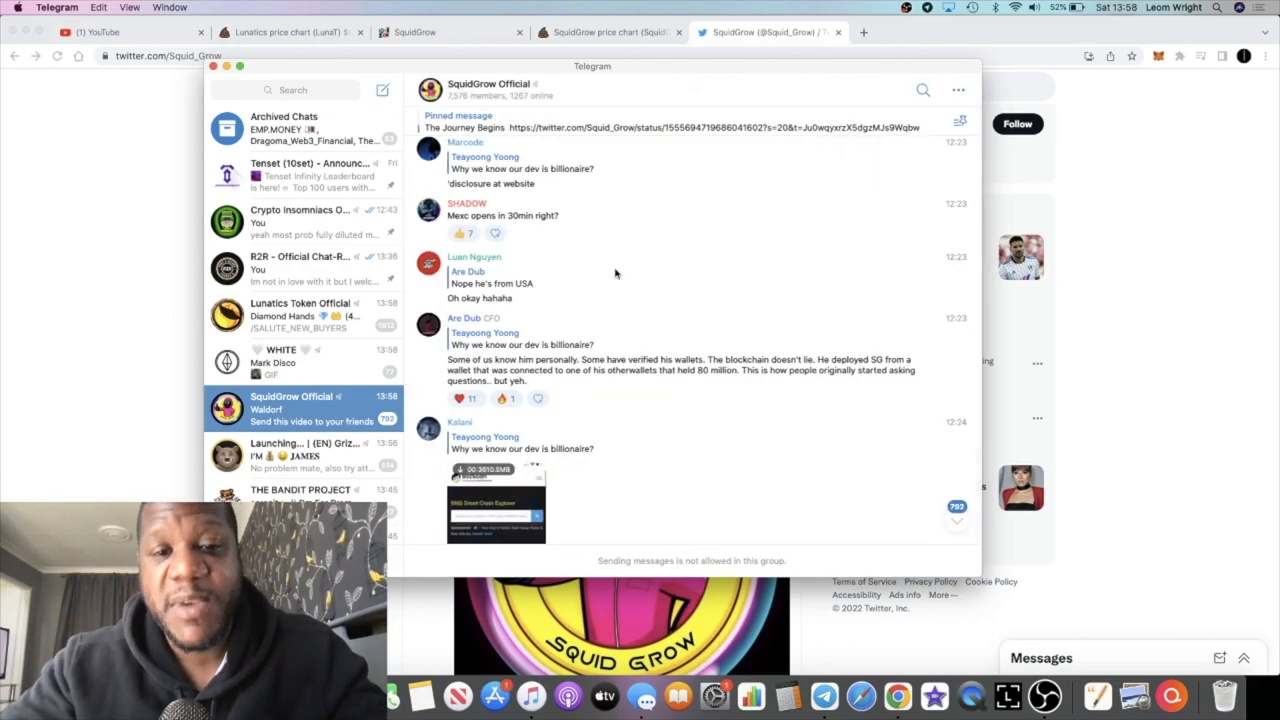
pyautogui.scroll(-3, 640, 350)
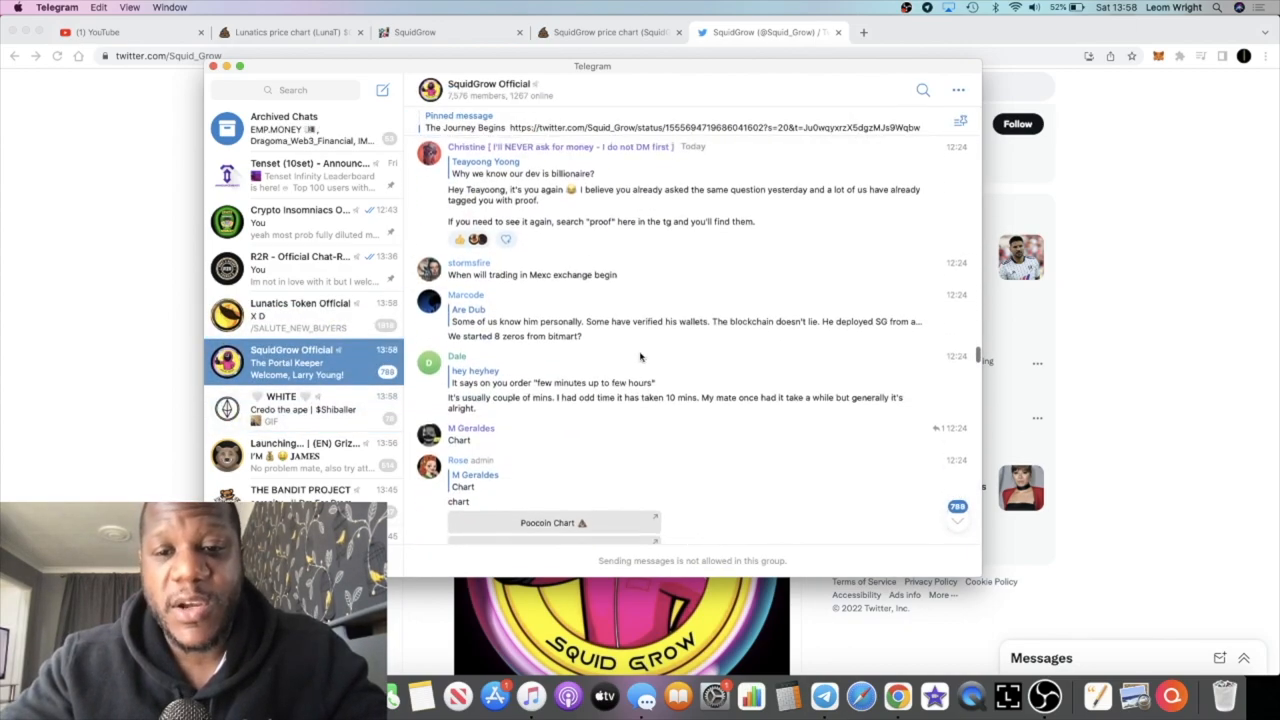
pyautogui.scroll(-3, 640, 350)
pyautogui.scroll(-3, 640, 350)
pyautogui.scroll(-3, 640, 352)
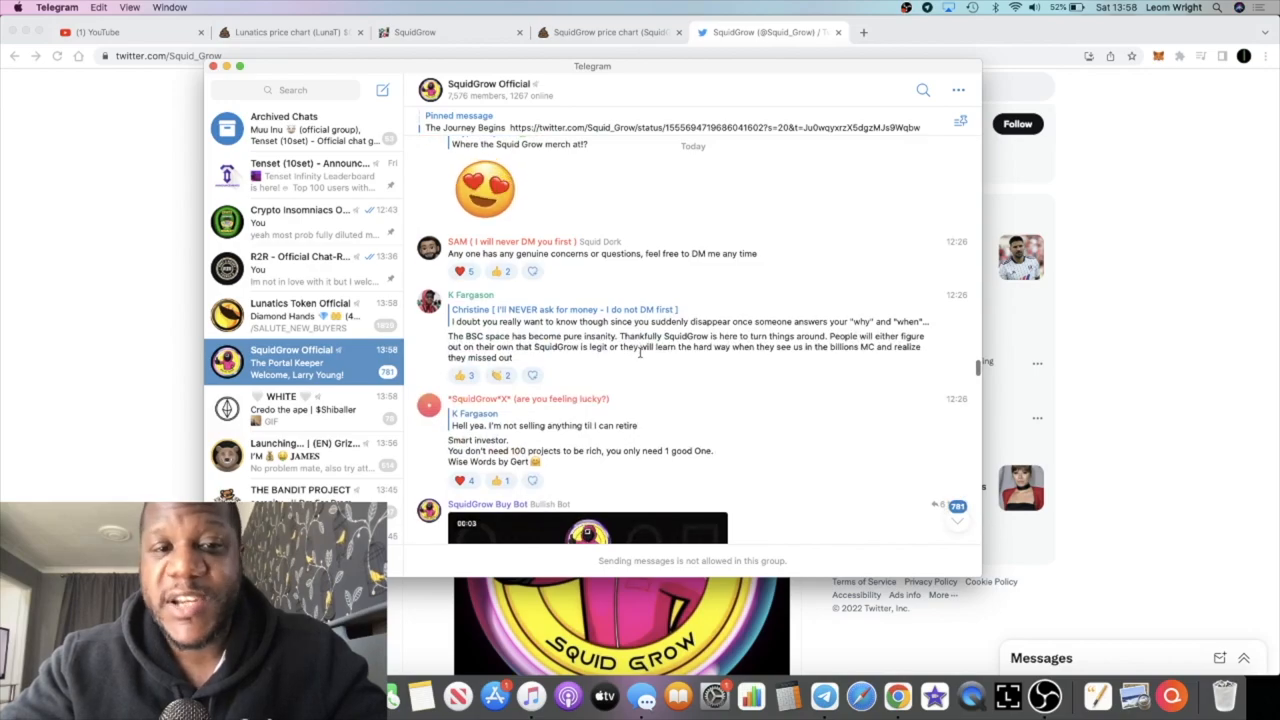
pyautogui.click(1140, 210)
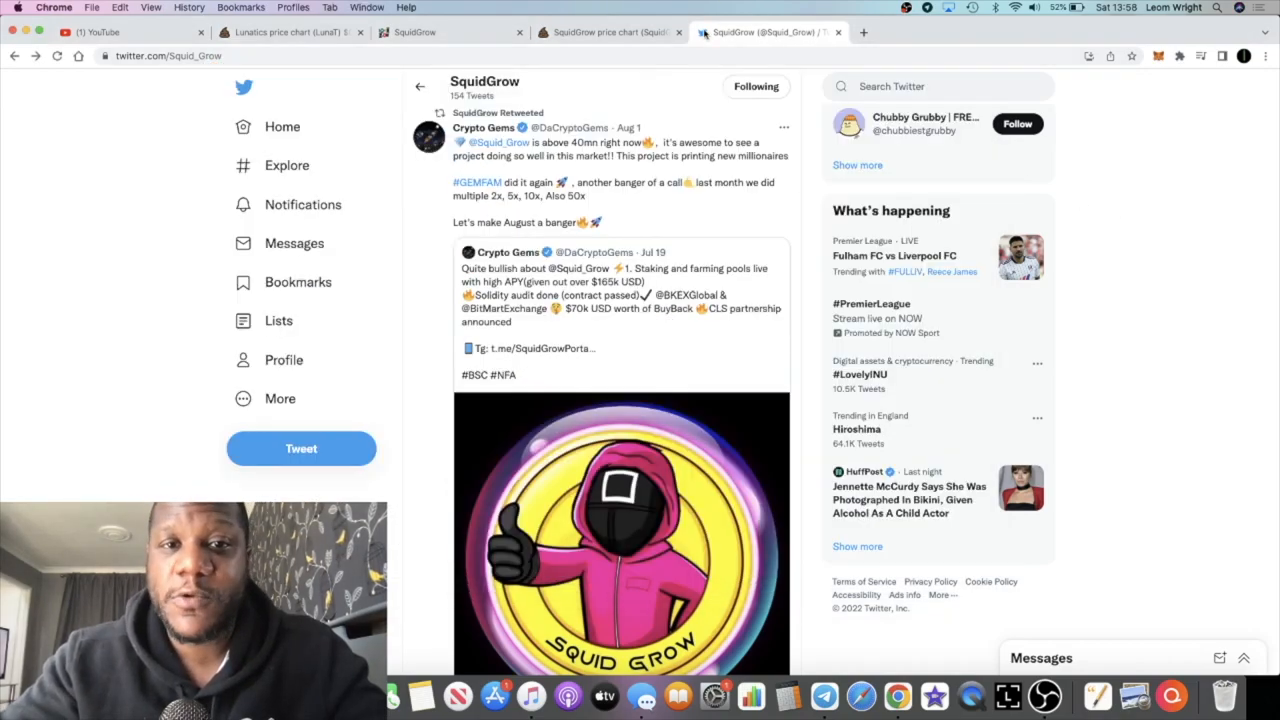
# Step: Check the SquidGrow/BNB chart on PooCoin, then move to the squidgrow.wtf homepage
pyautogui.click(610, 32)
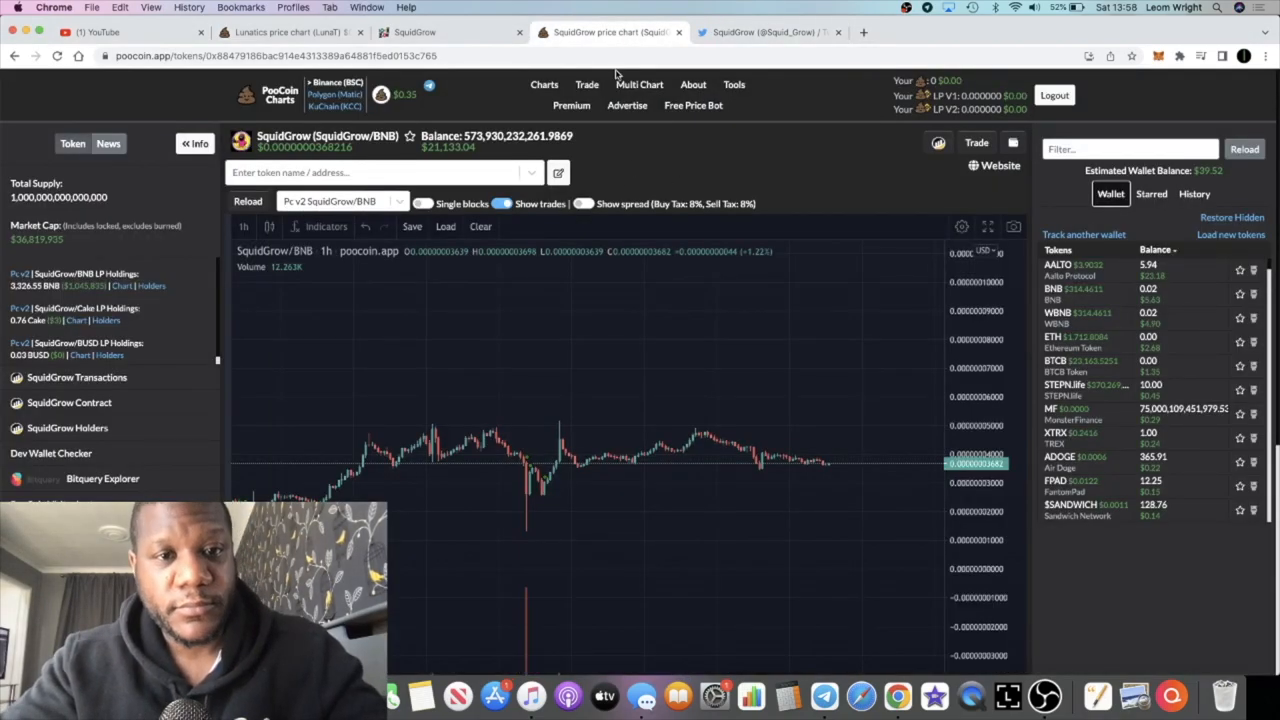
pyautogui.click(498, 38)
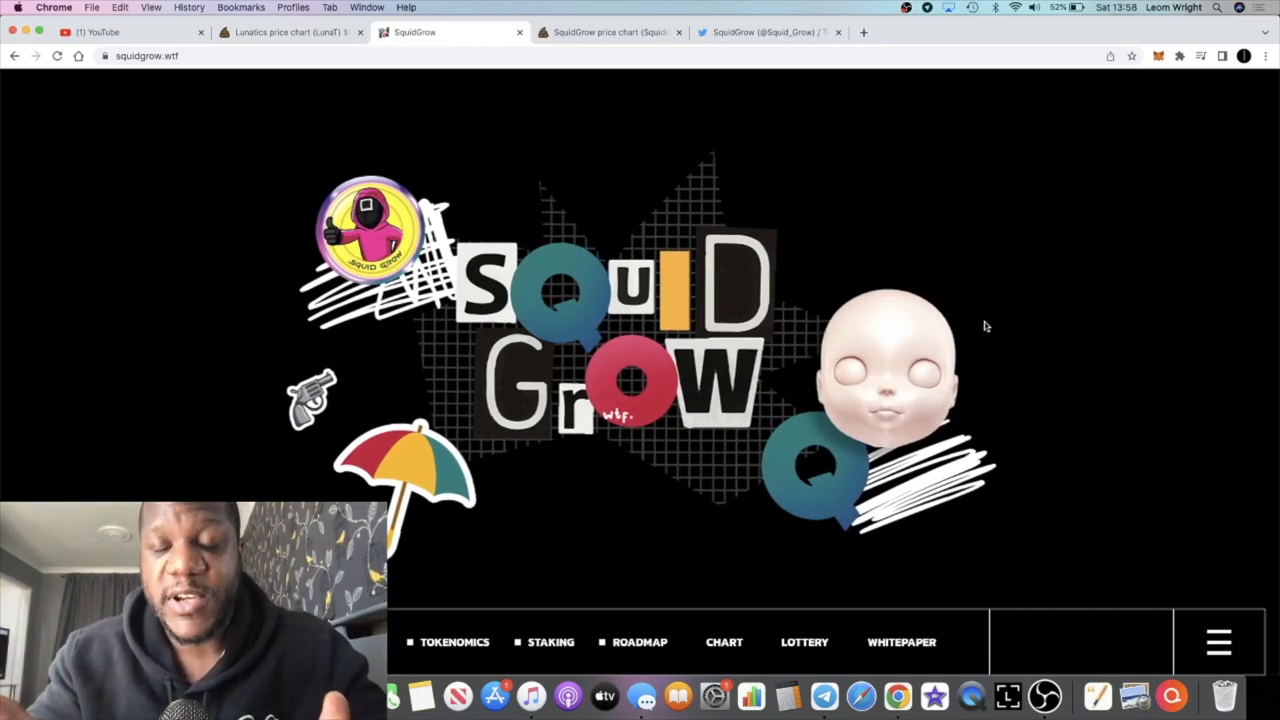
pyautogui.scroll(-5, 985, 326)
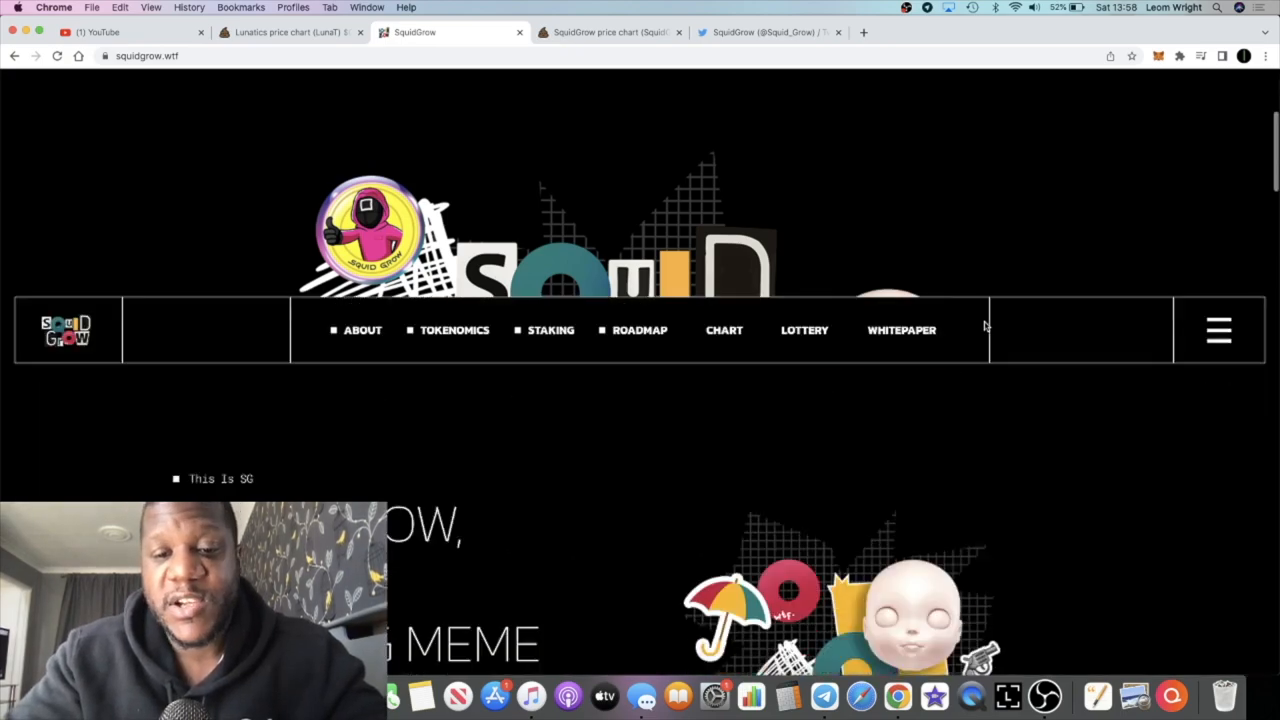
pyautogui.scroll(-4, 985, 326)
pyautogui.scroll(-2, 985, 326)
pyautogui.scroll(-3, 985, 326)
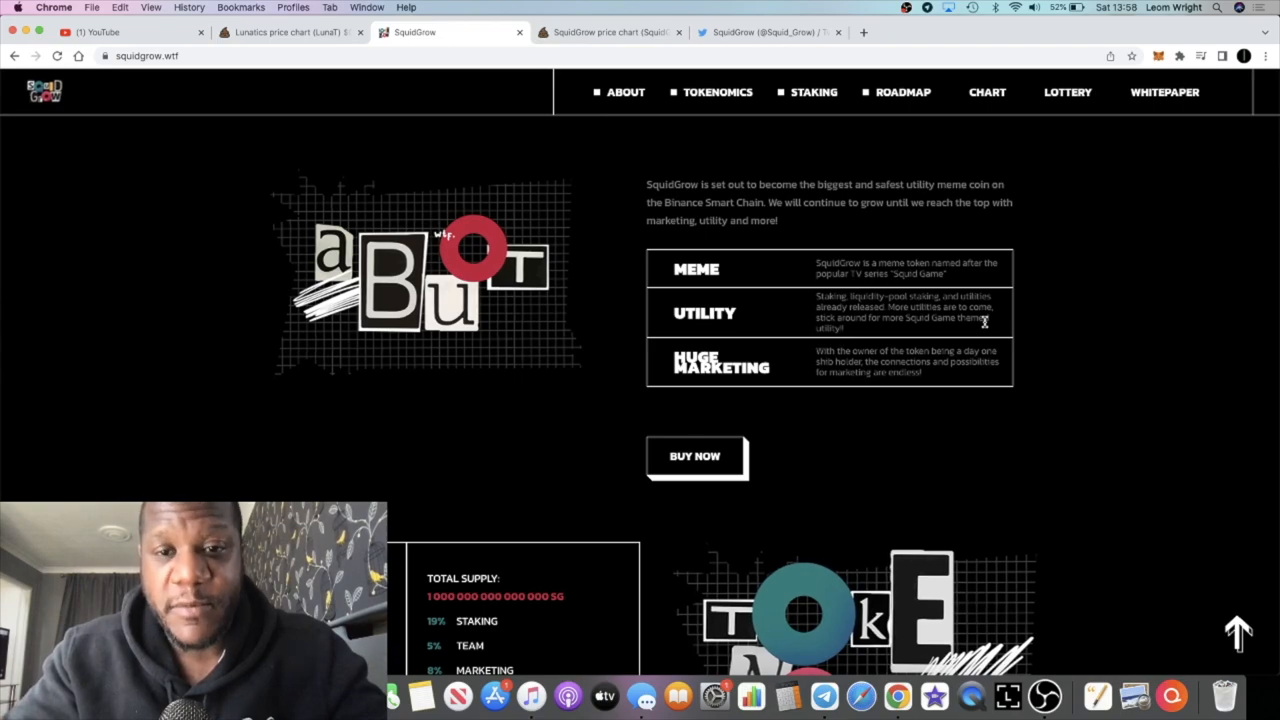
pyautogui.scroll(5, 985, 322)
pyautogui.scroll(5, 985, 322)
pyautogui.scroll(2, 985, 326)
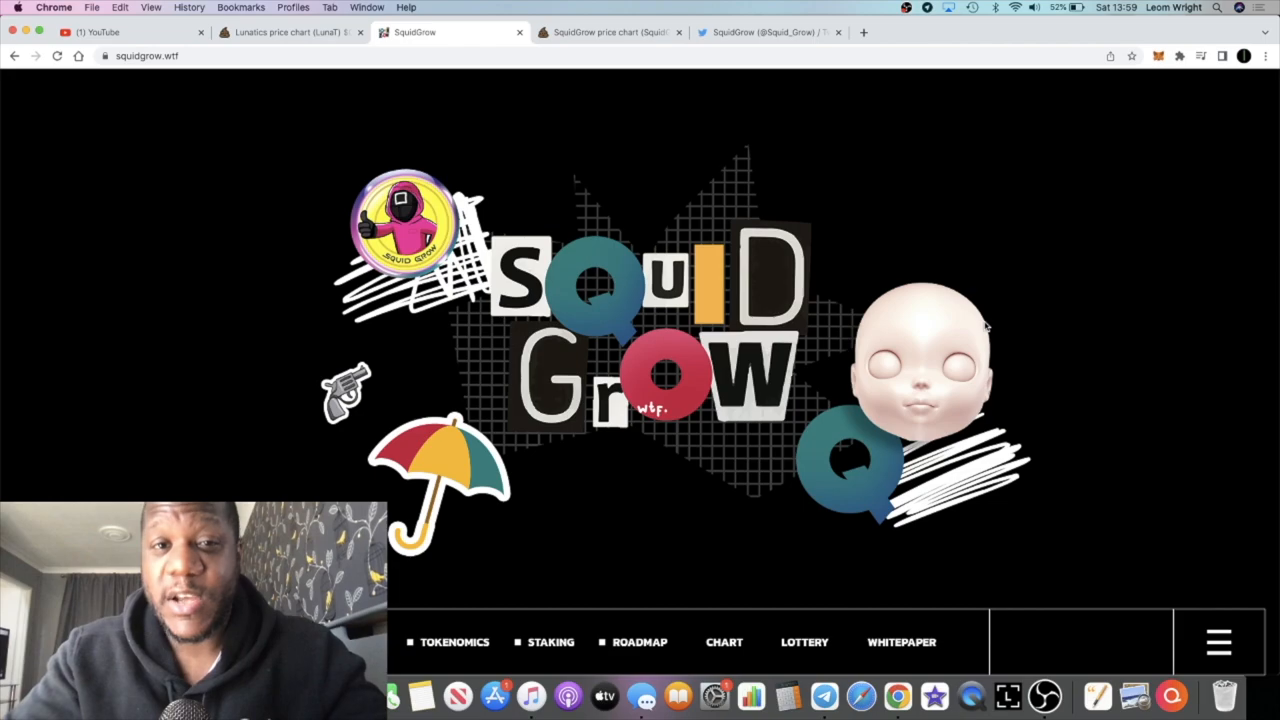
# Step: Alternate between the PooCoin SquidGrow/BNB chart and the Twitter profile, ending on the chart
pyautogui.click(608, 32)
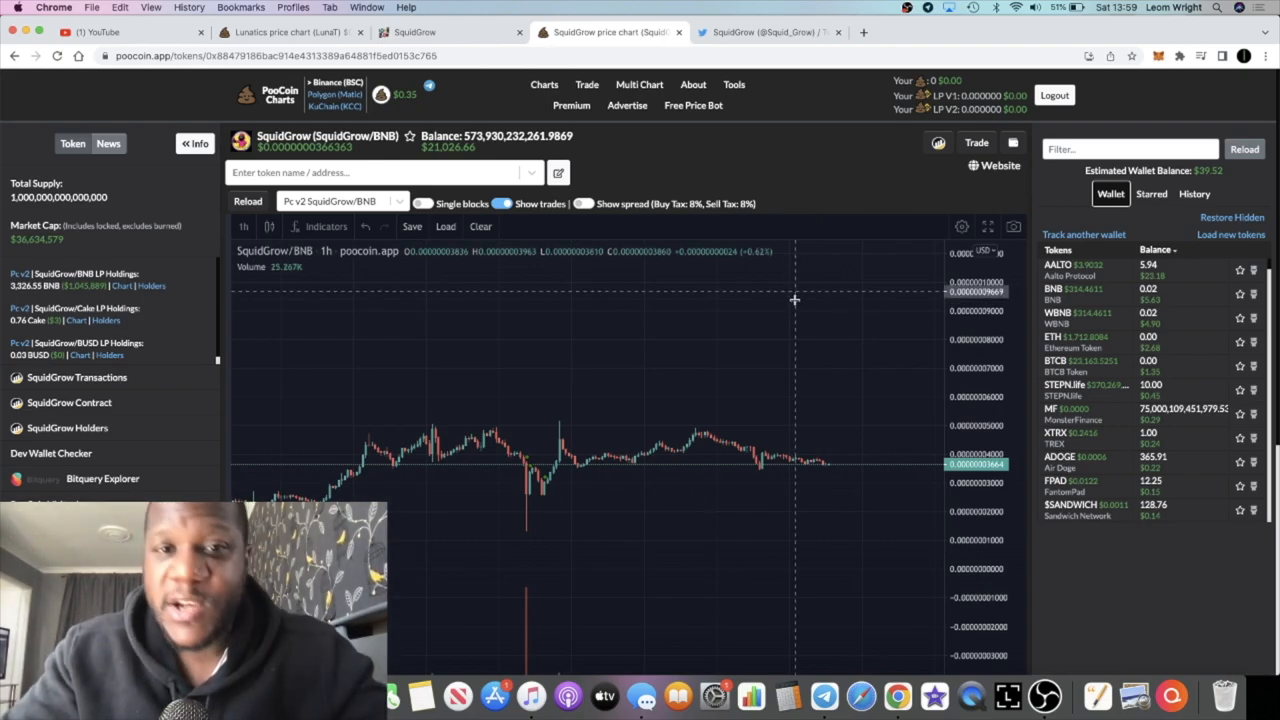
pyautogui.click(807, 36)
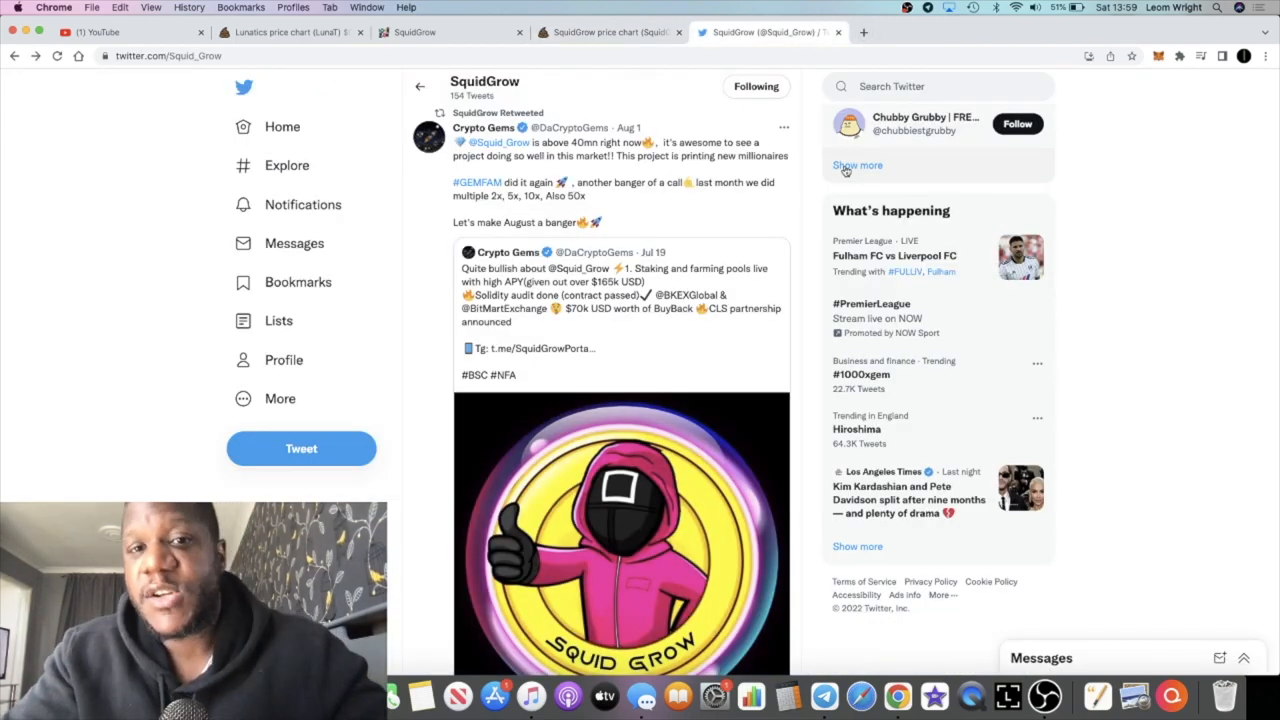
pyautogui.click(629, 36)
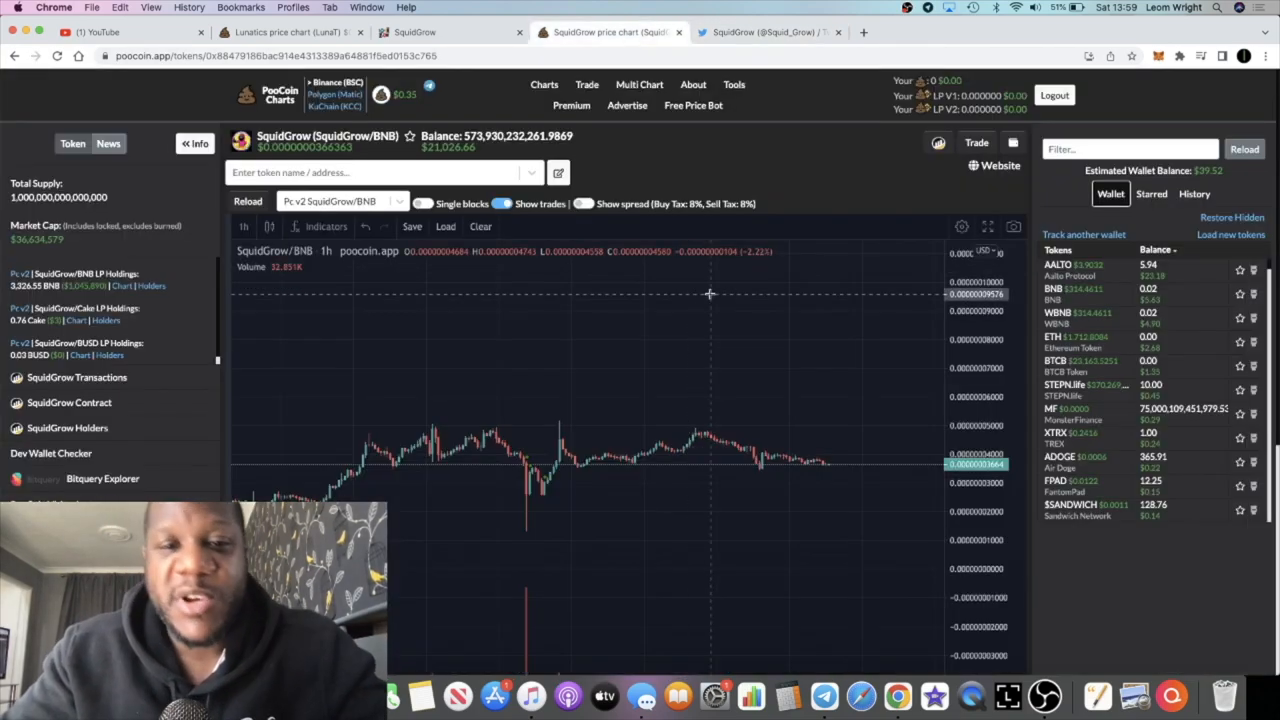